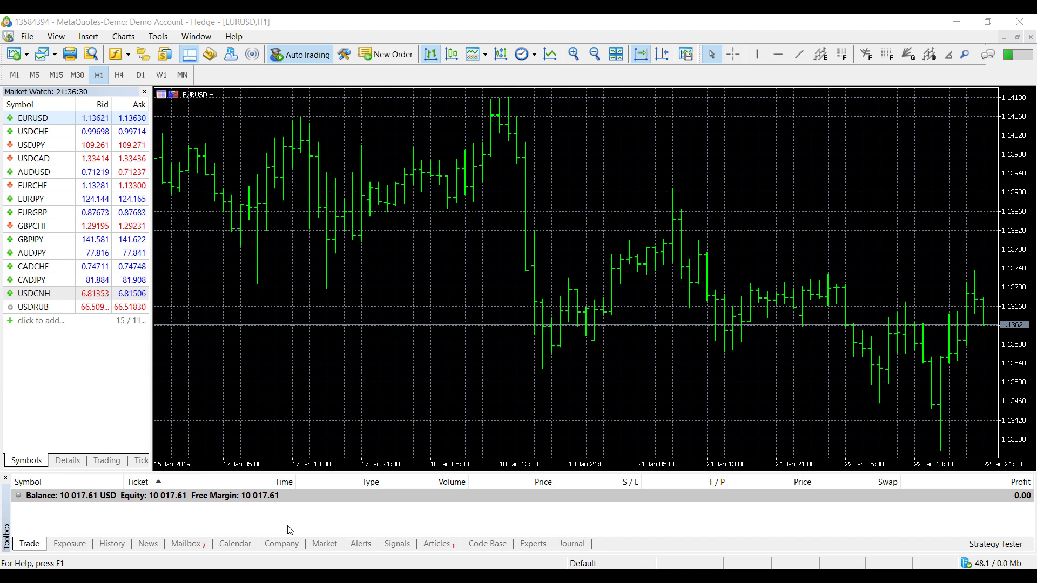
Show the empty Toolbox Alerts list and create a new alert from its context menu
left_click(60, 42)
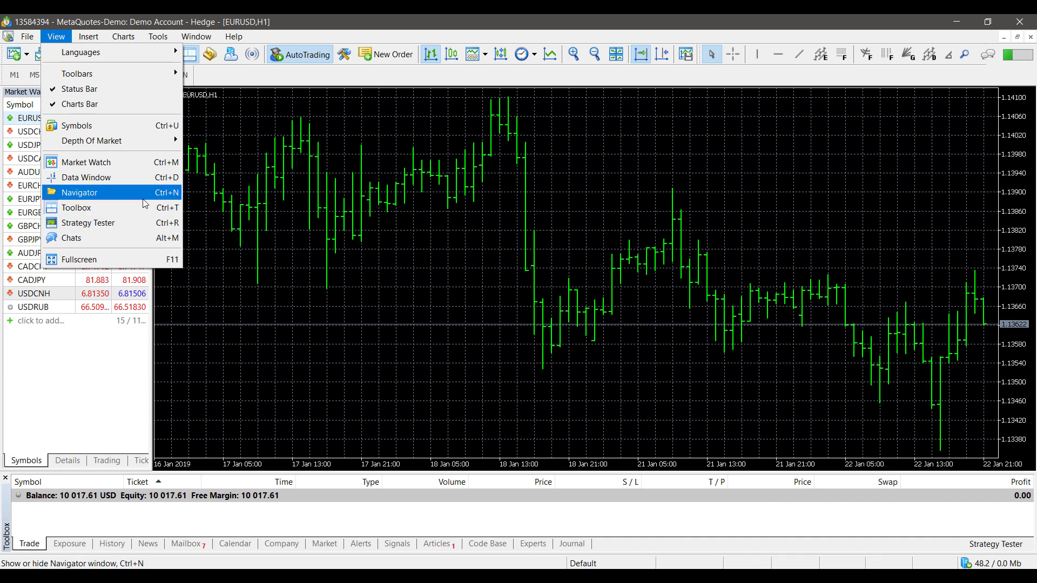
left_click(108, 384)
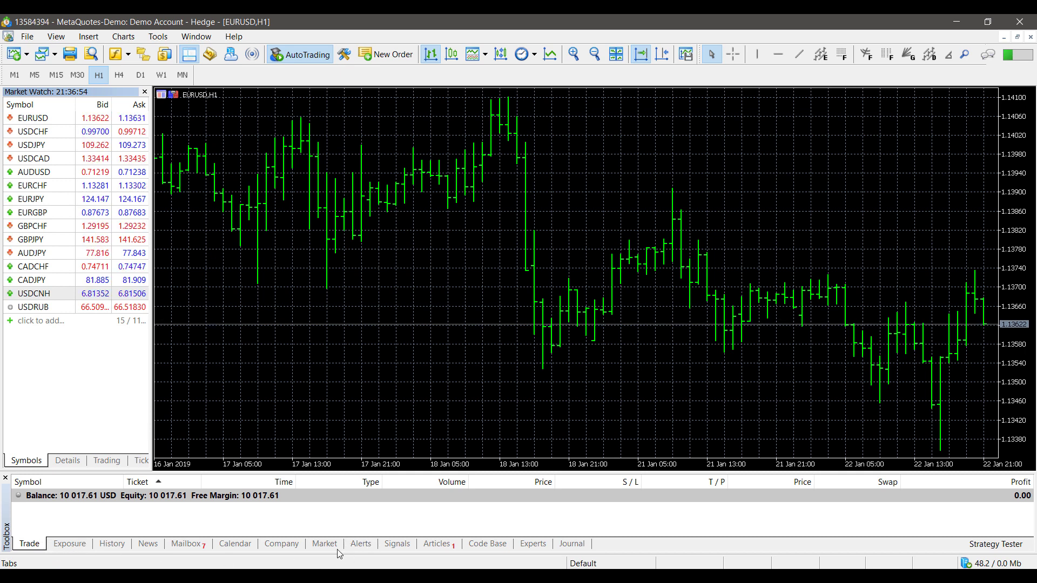
left_click(360, 546)
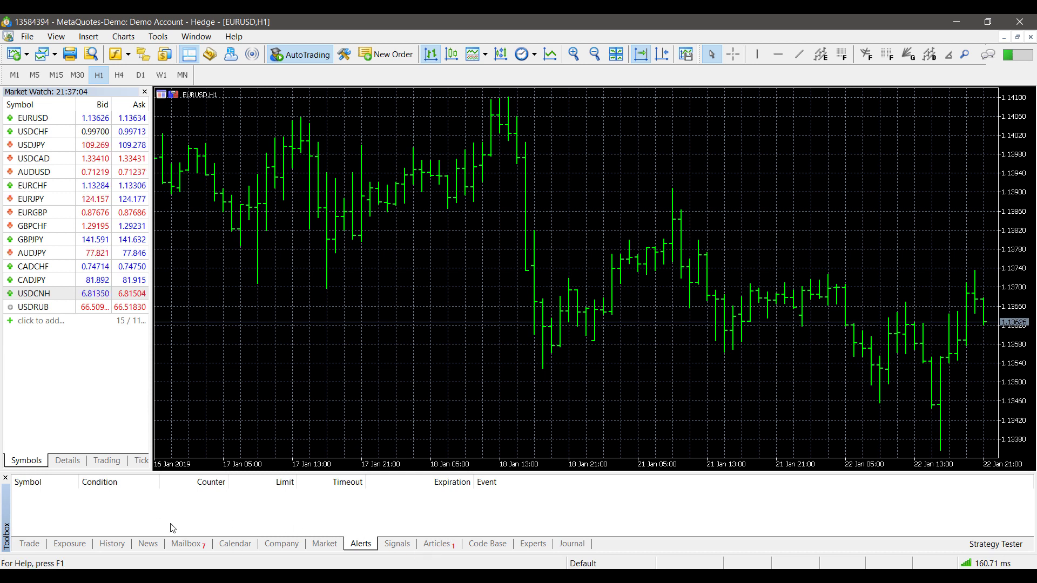
right_click(274, 506)
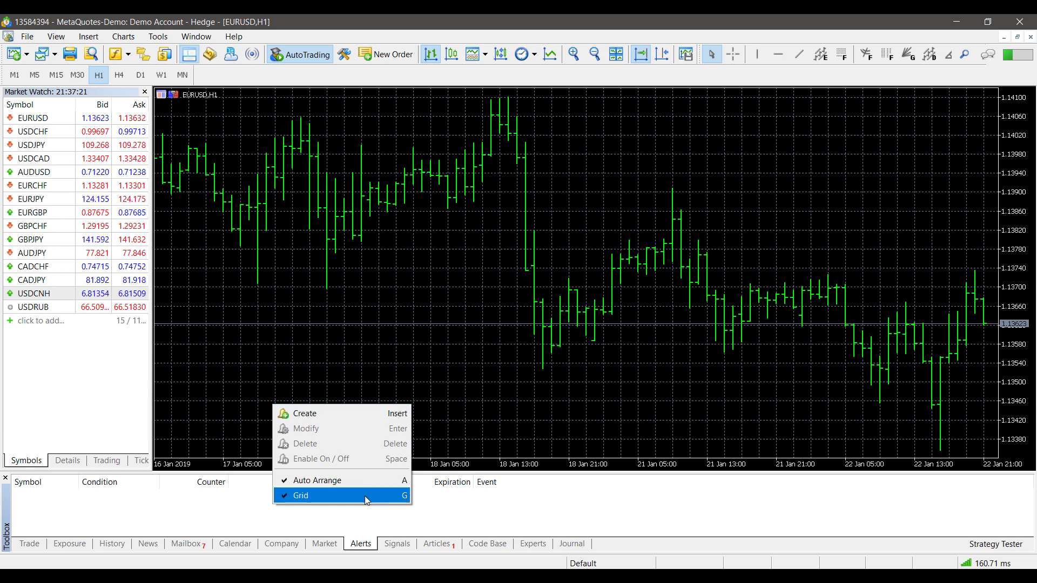
left_click(398, 413)
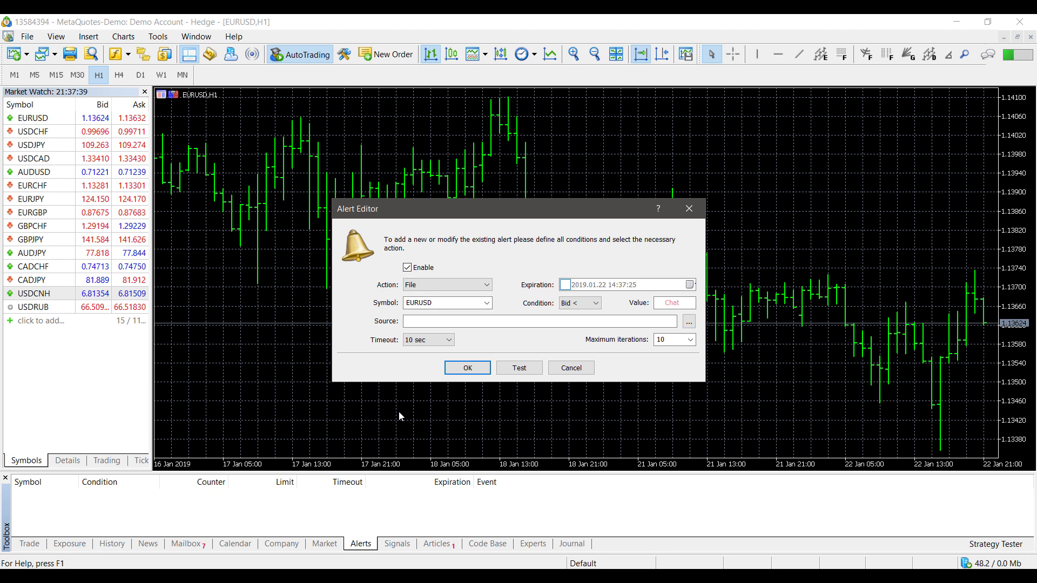
Toggle the alert's Enable off and on, then set its action to Sound, source 'alert'
left_click(409, 268)
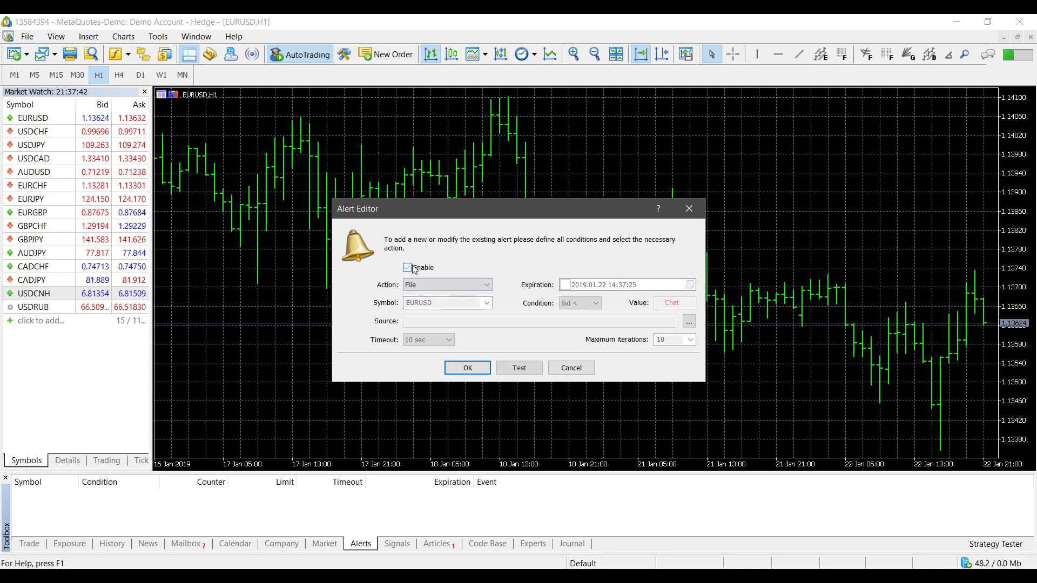
left_click(408, 268)
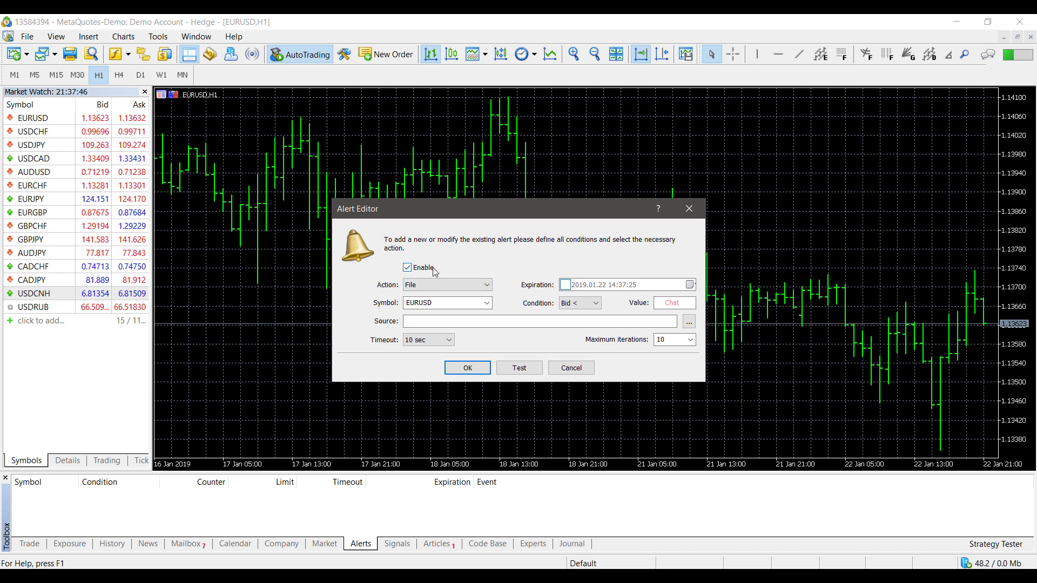
left_click(410, 284)
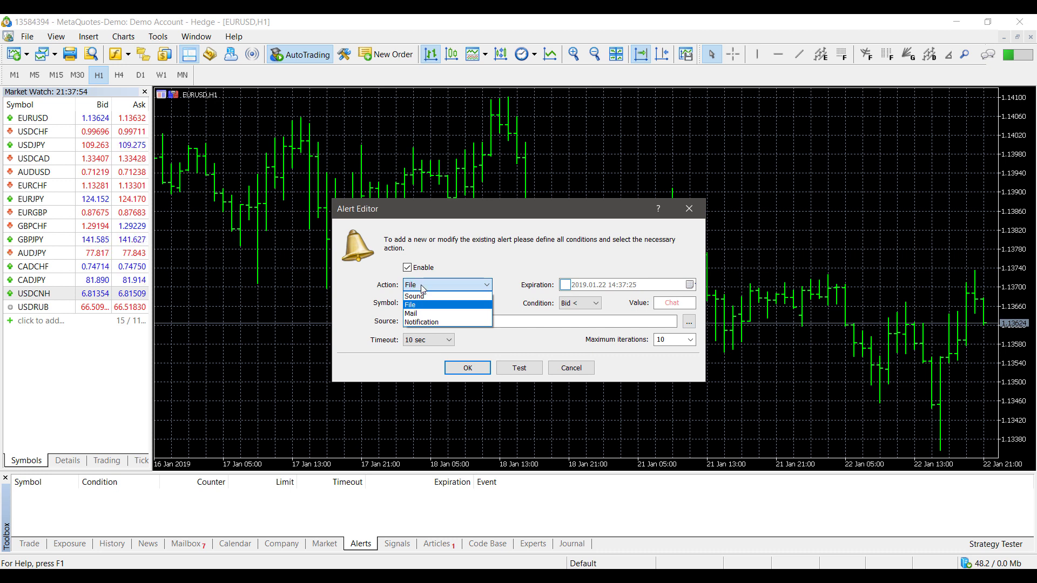
left_click(420, 285)
left_click(421, 286)
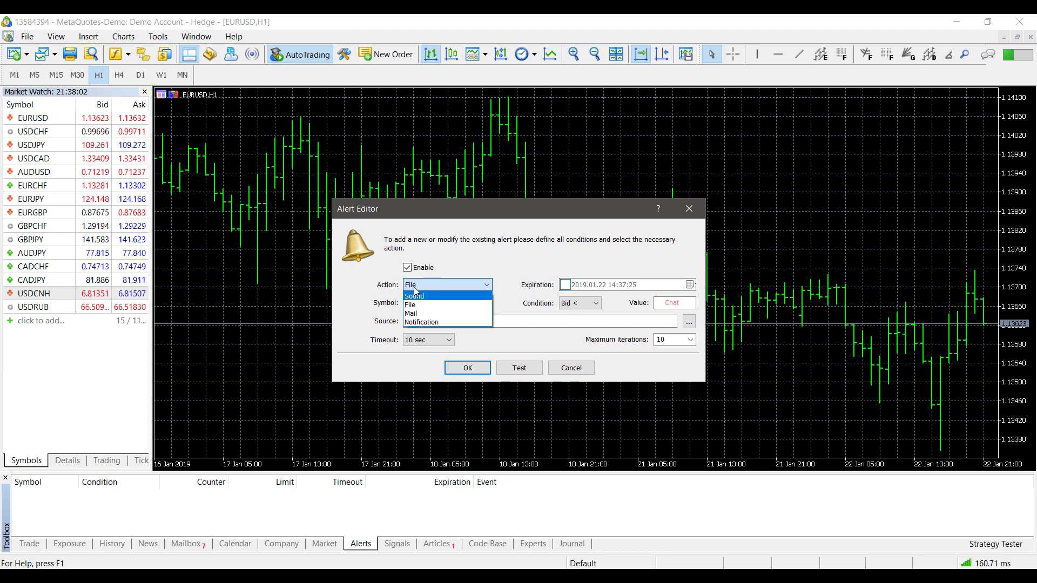
left_click(427, 315)
left_click(460, 288)
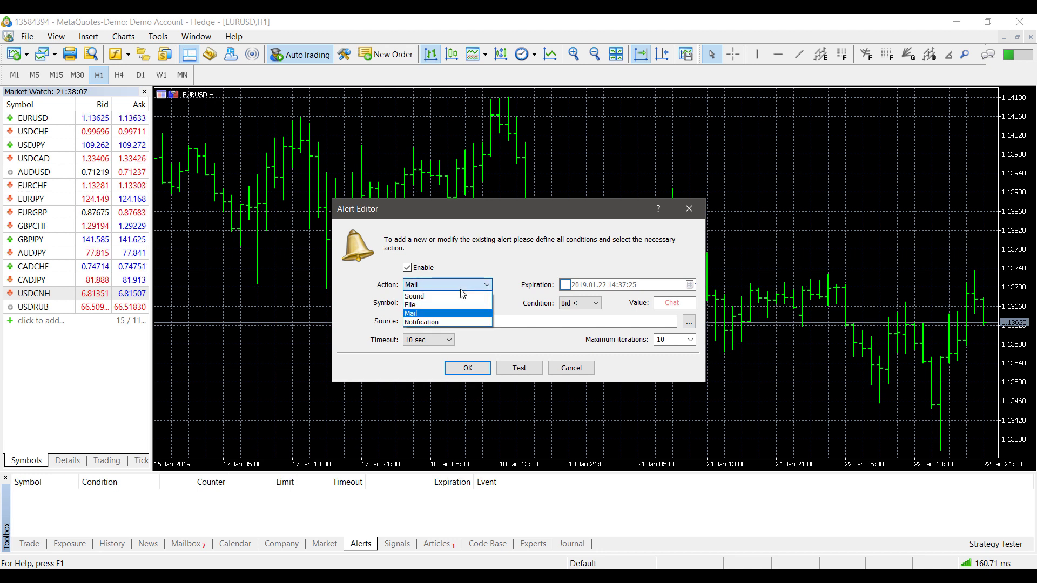
left_click(432, 297)
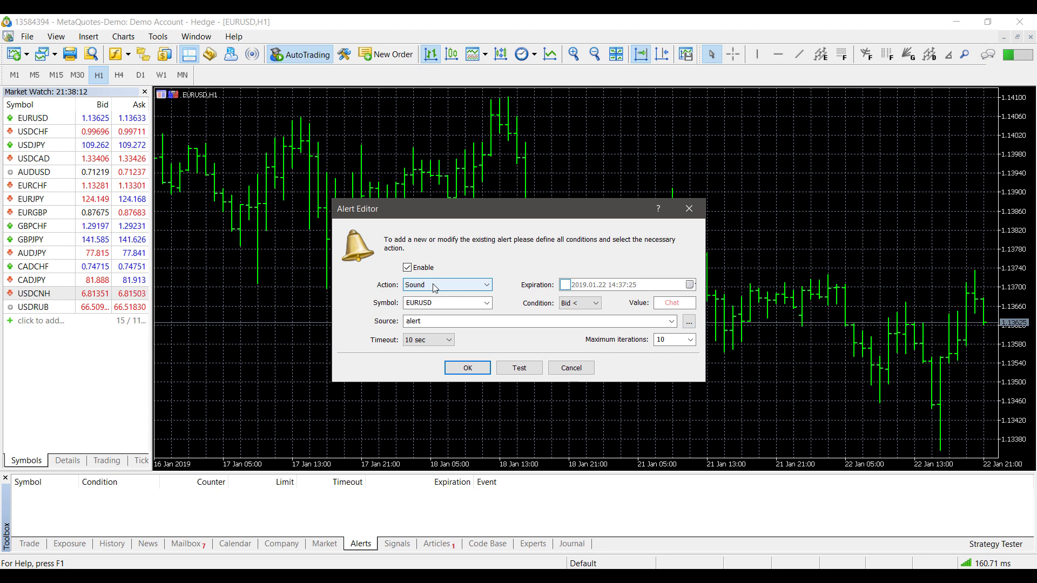
left_click(433, 285)
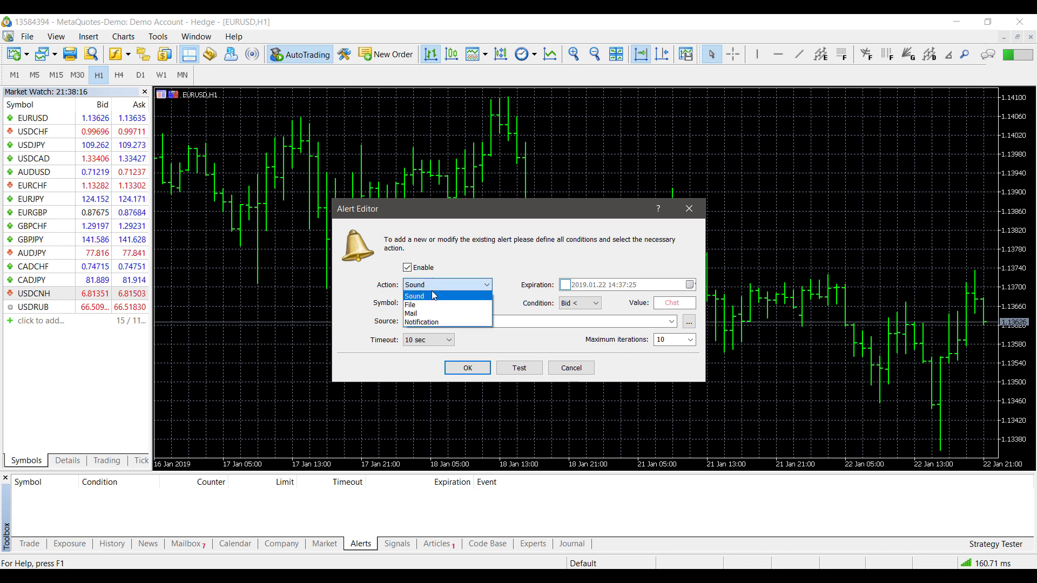
left_click(418, 322)
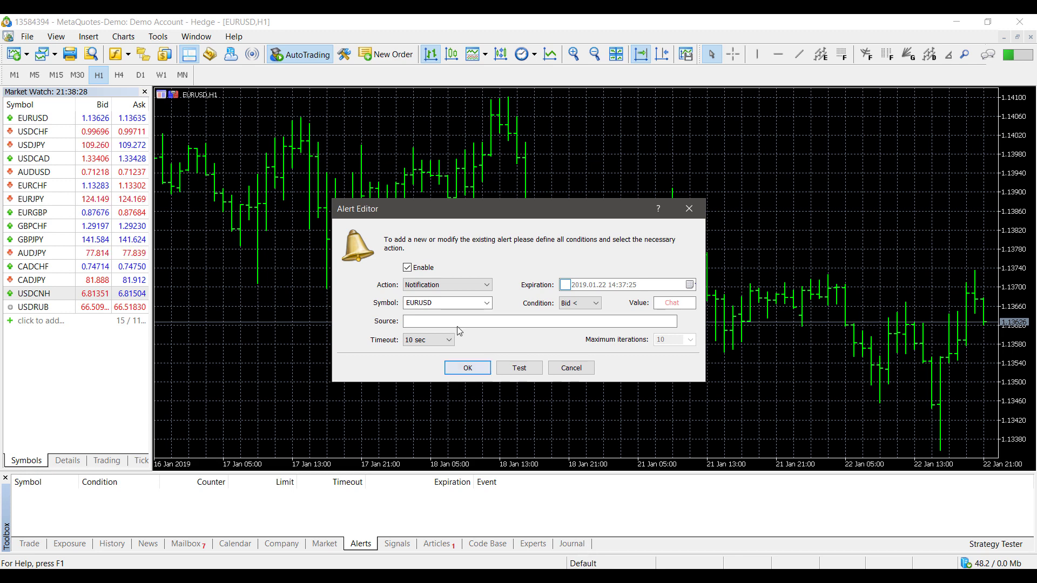
left_click(450, 286)
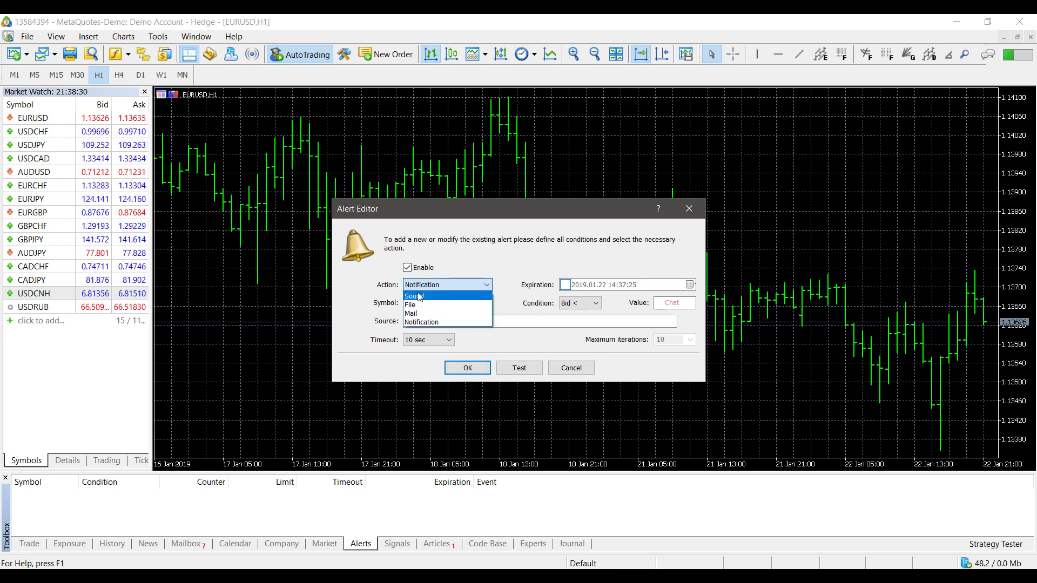
left_click(424, 296)
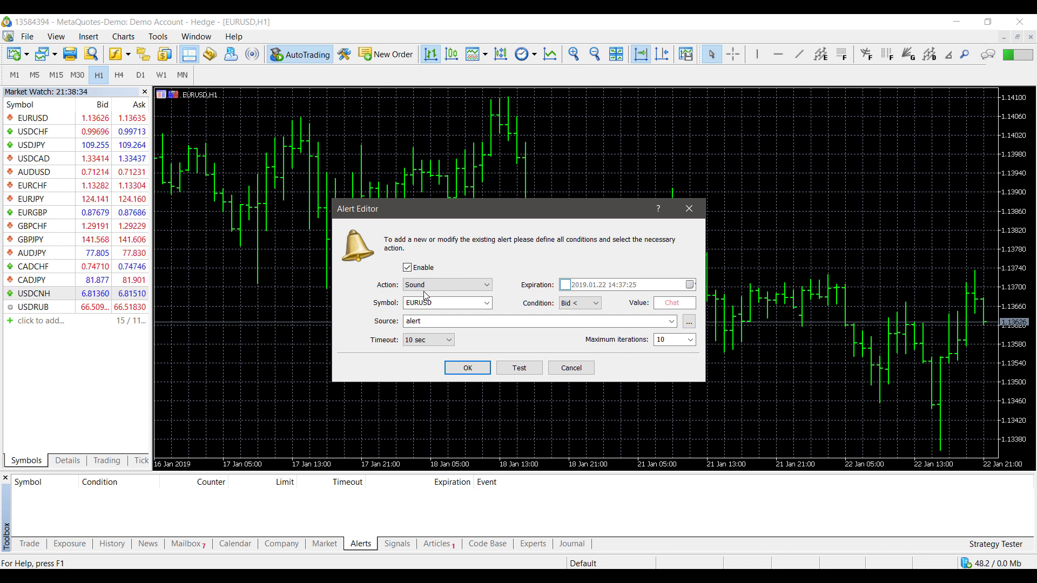
left_click(419, 286)
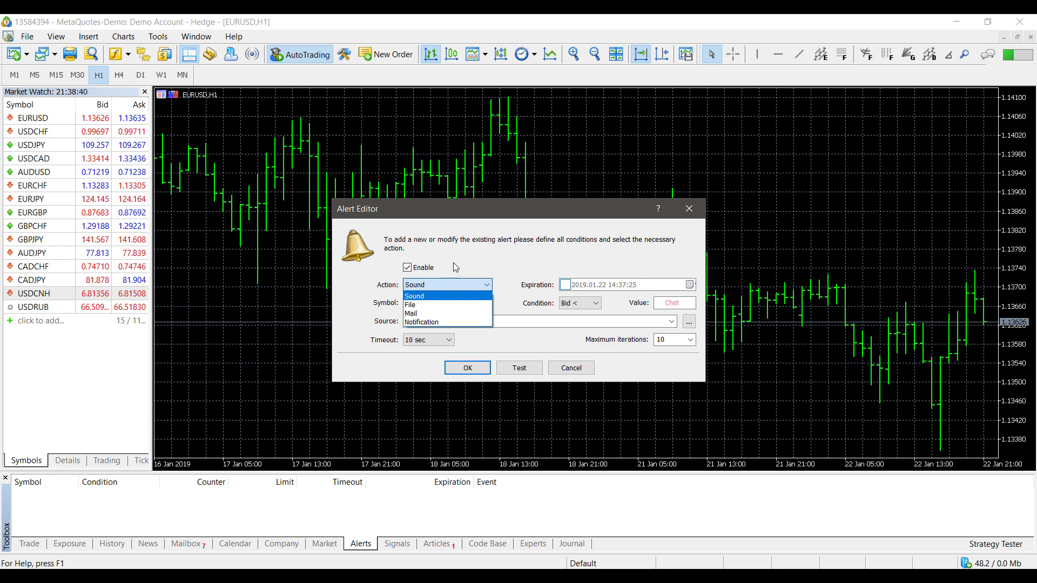
left_click(440, 284)
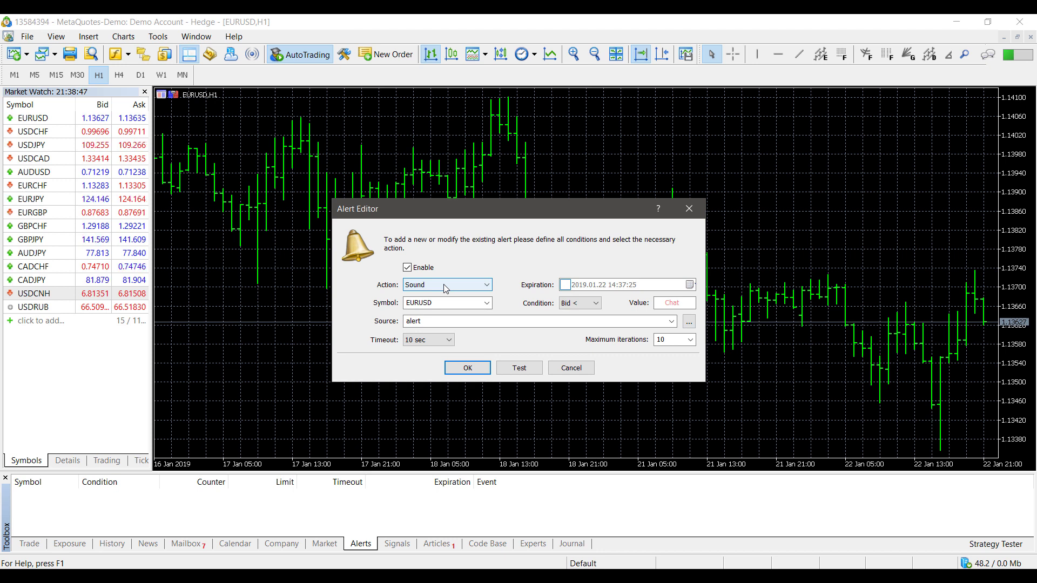
left_click(445, 287)
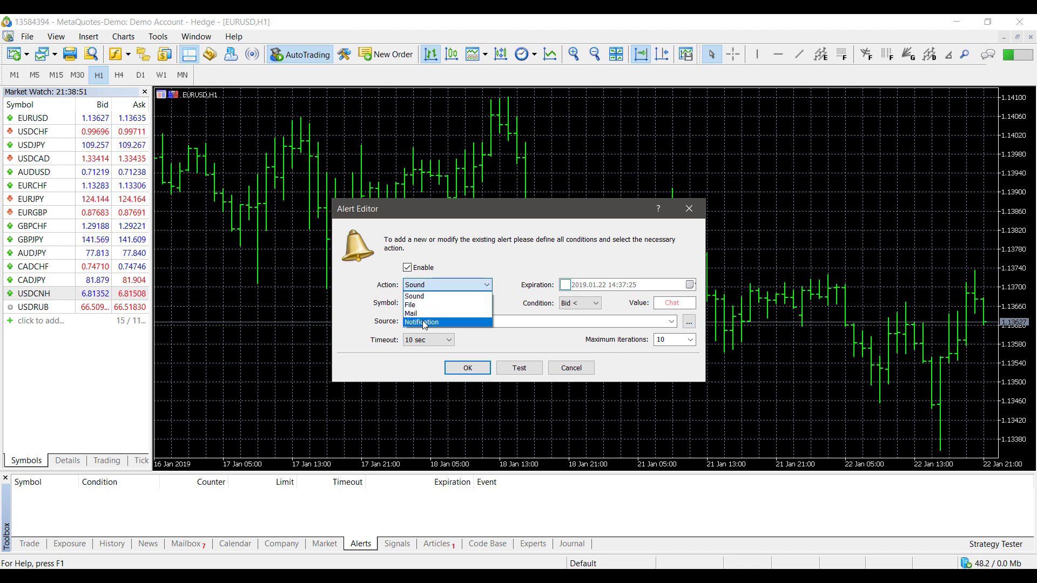
left_click(501, 248)
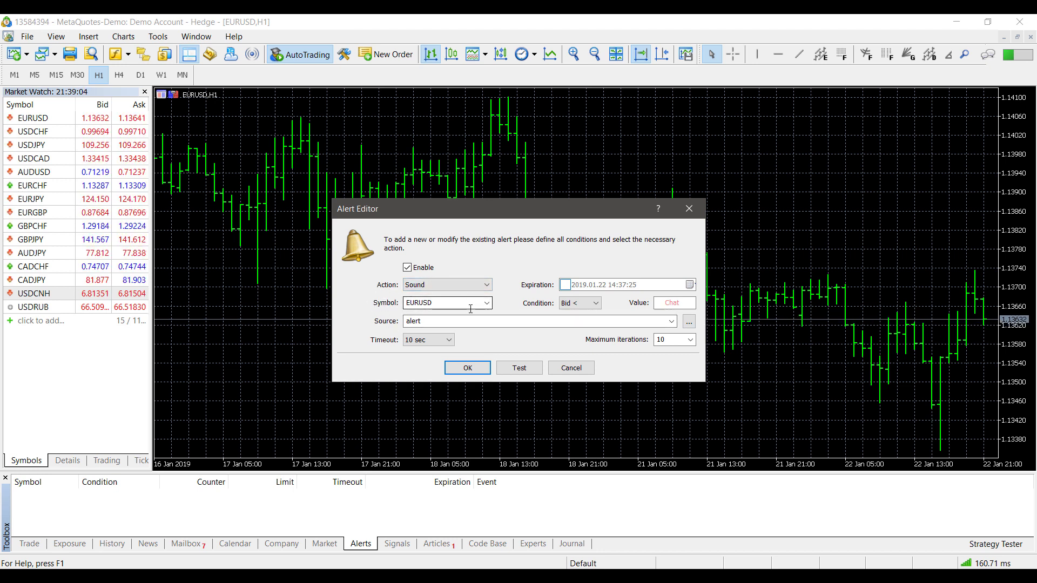
Browse the Forex symbol group and choose EURUSD, Euro vs US Dollar, as the alert's symbol
left_click(486, 303)
scroll(486, 359, "down", 2)
scroll(492, 360, "up", 2)
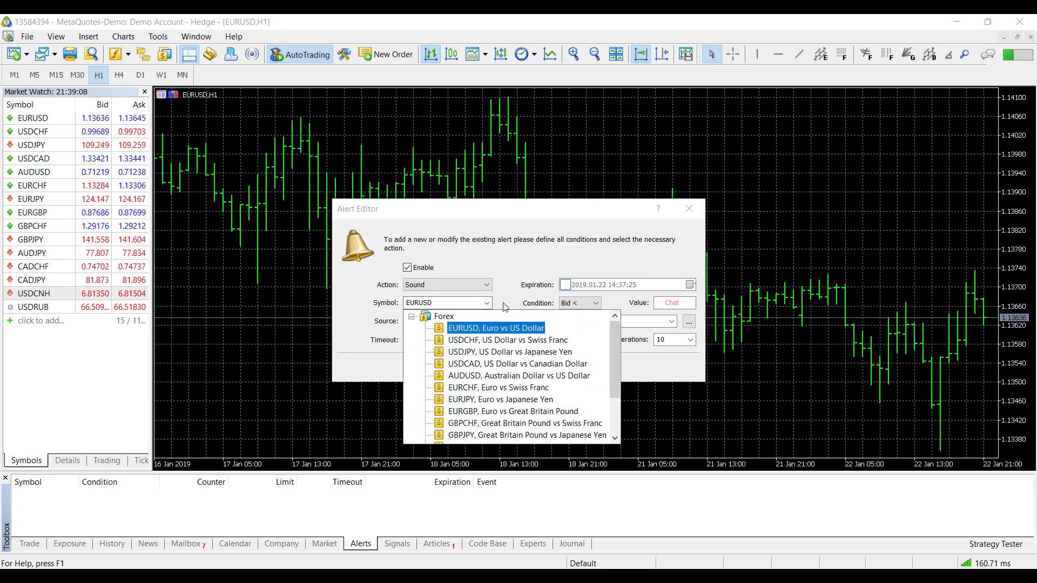
left_click(411, 317)
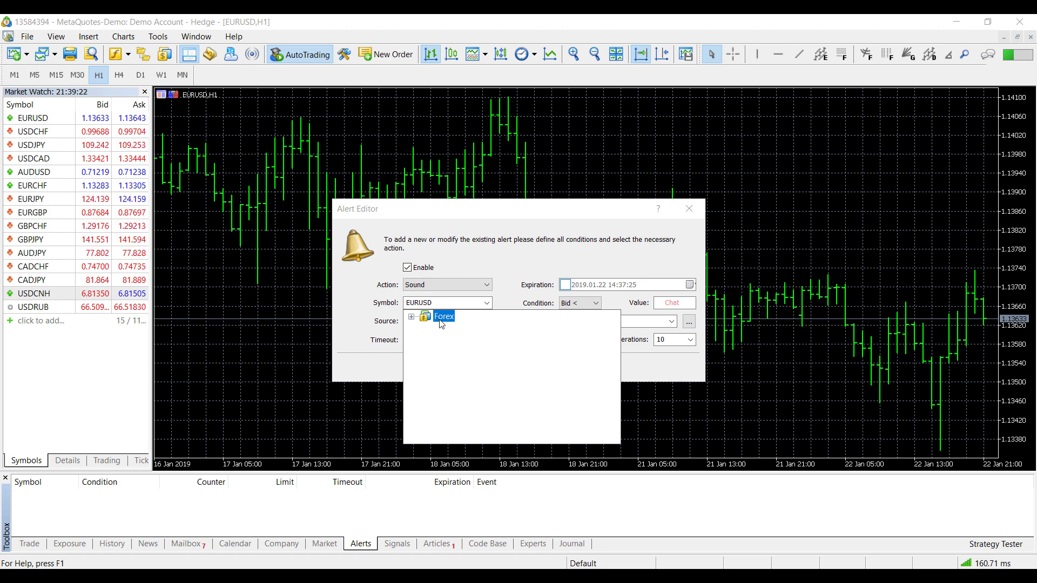
left_click(414, 319)
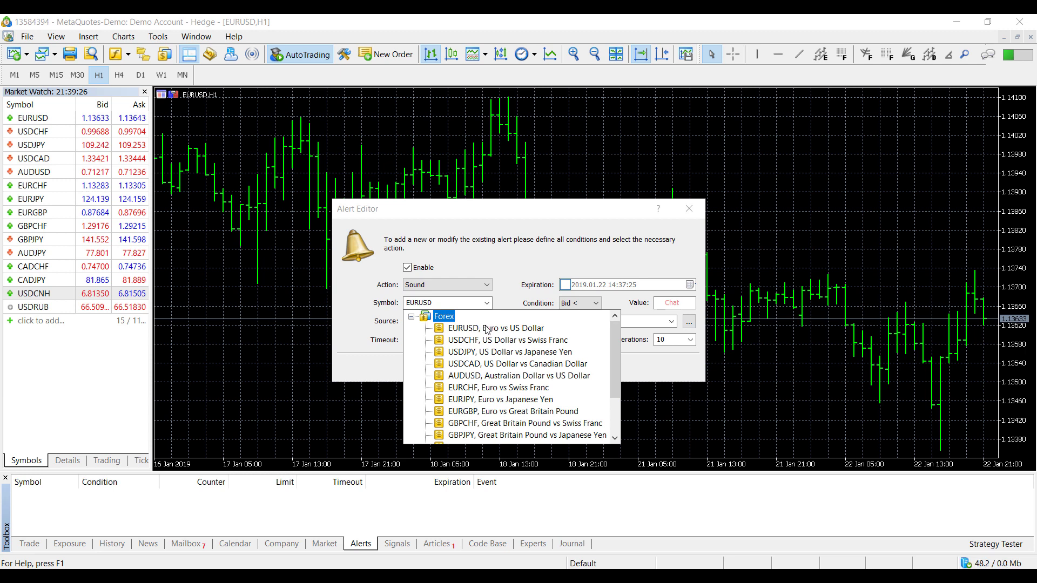
scroll(490, 339, "down", 2)
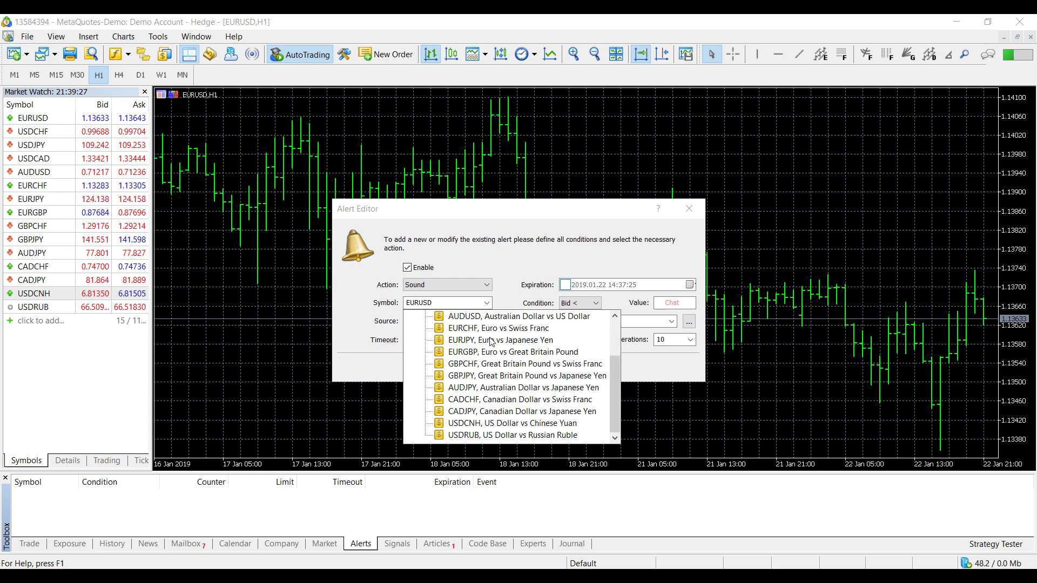
scroll(552, 405, "up", 2)
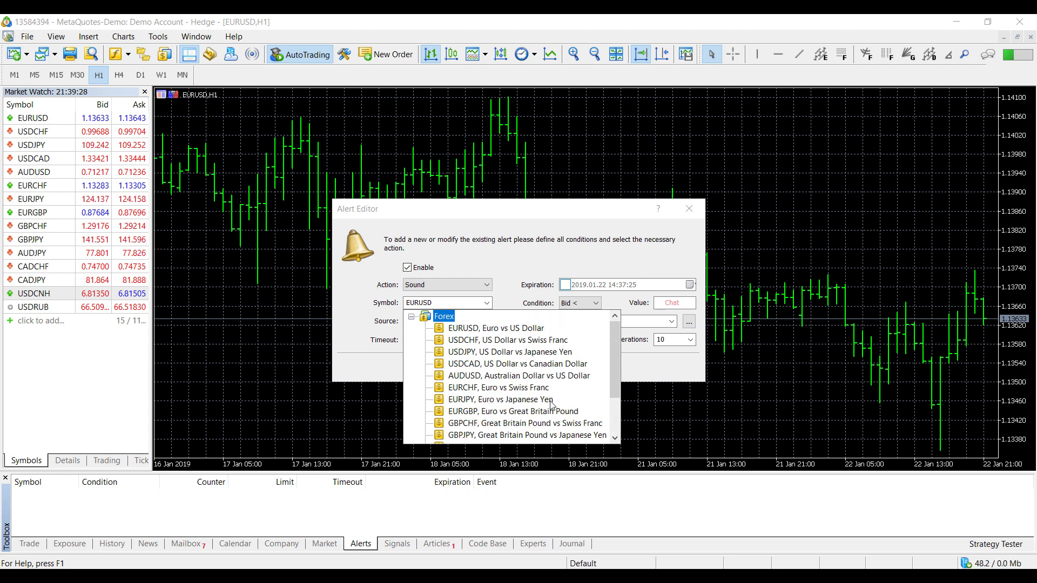
left_click(489, 329)
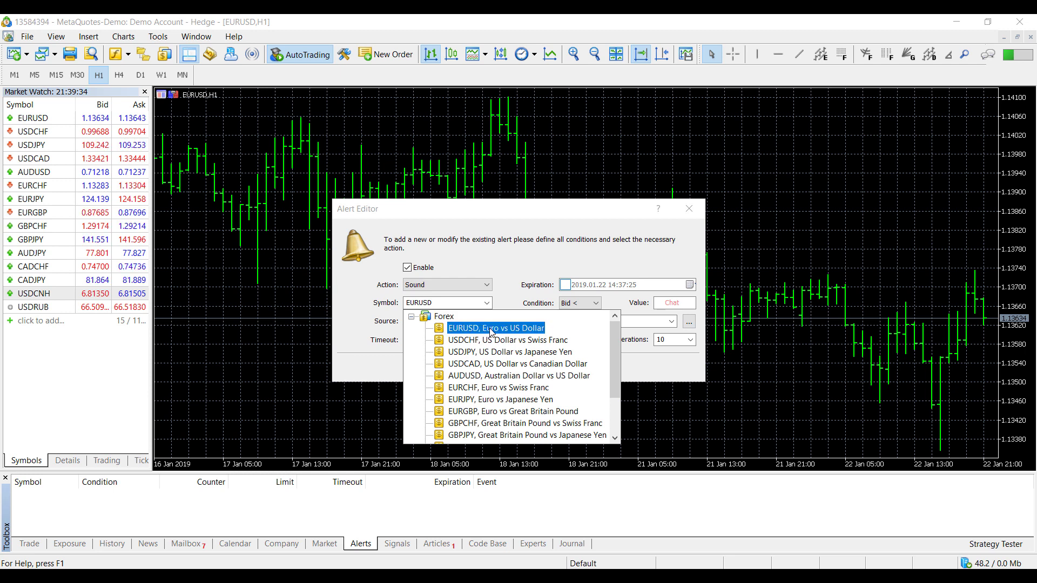
left_click(508, 275)
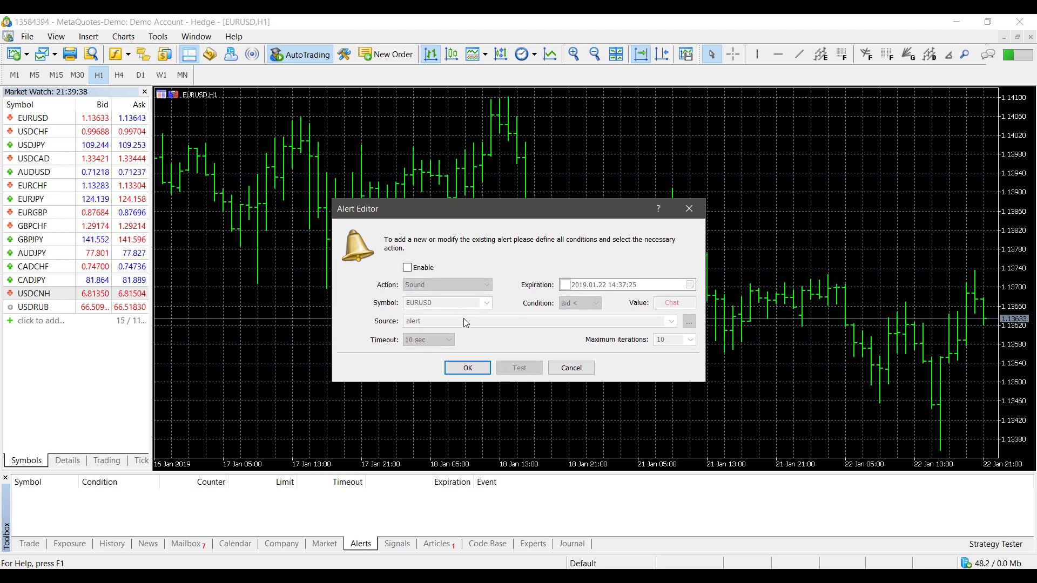
left_click(407, 267)
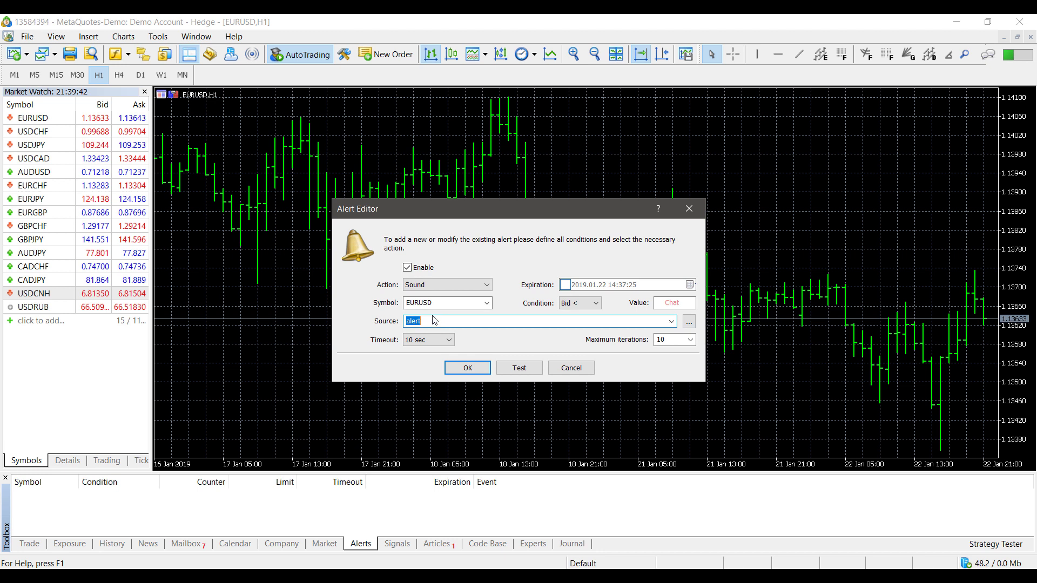
left_click(671, 322)
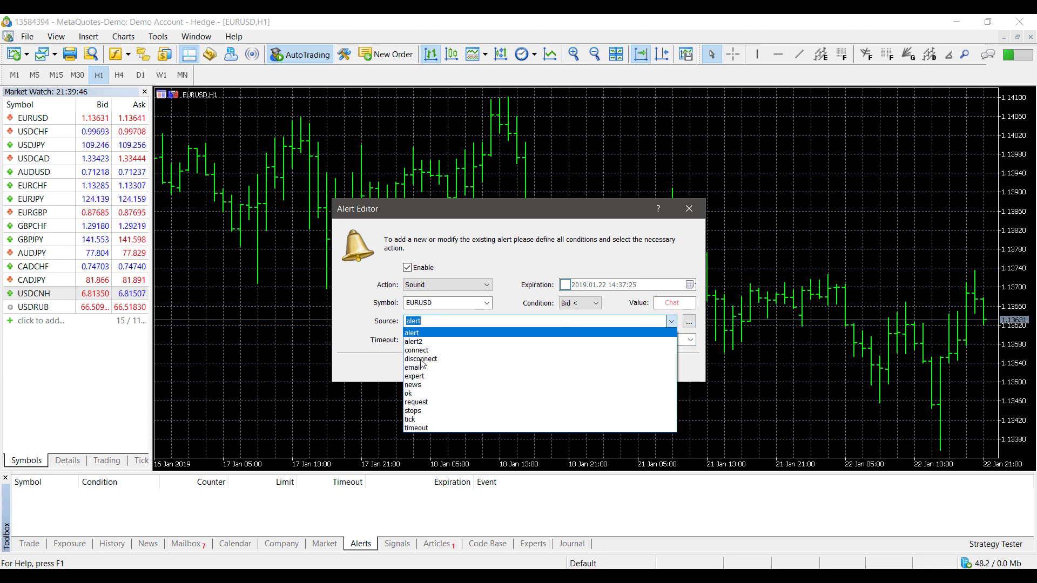
left_click(427, 332)
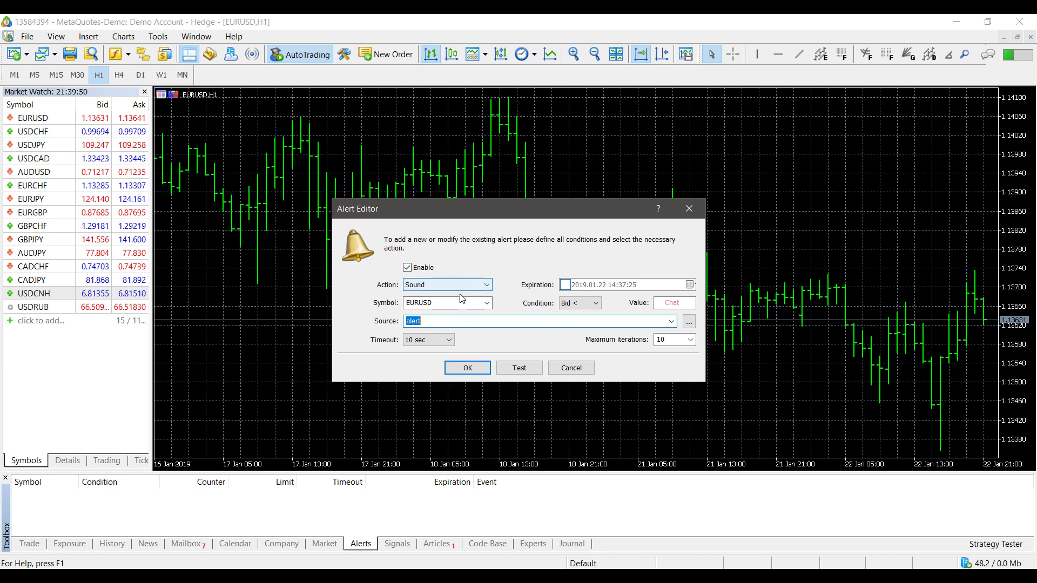
left_click(677, 321)
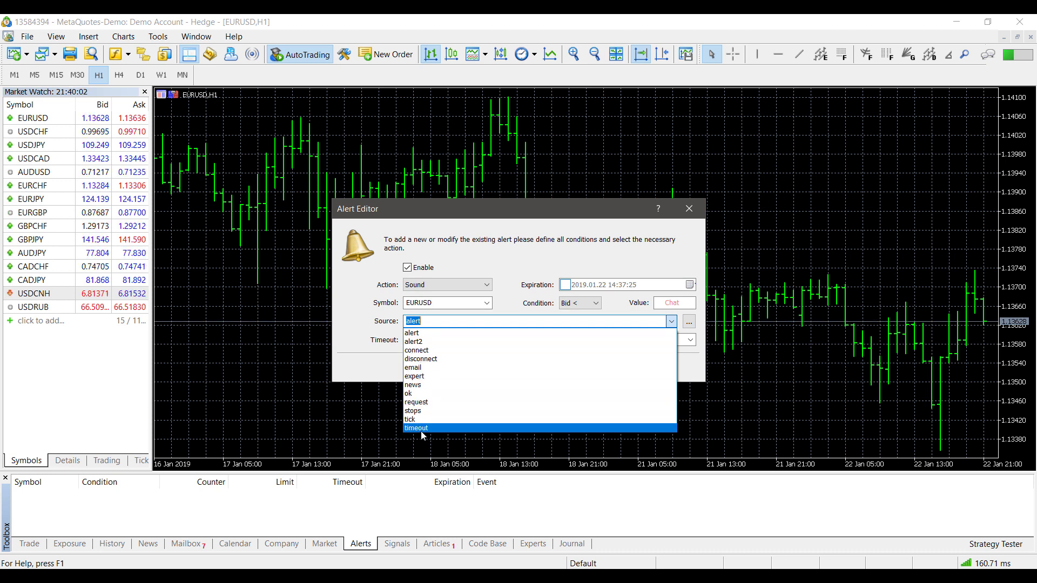
left_click(433, 220)
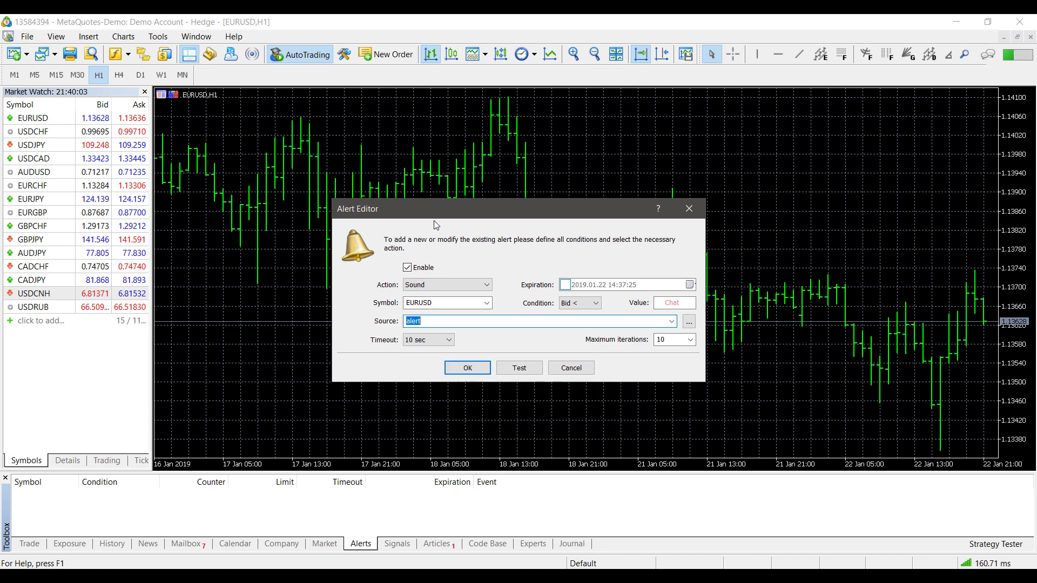
left_click(447, 321)
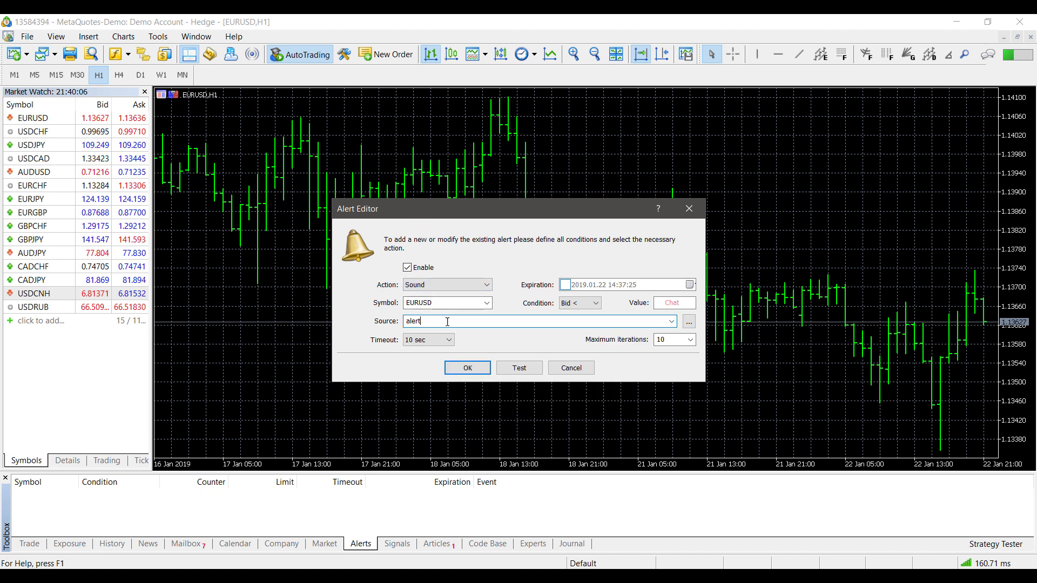
left_click(690, 324)
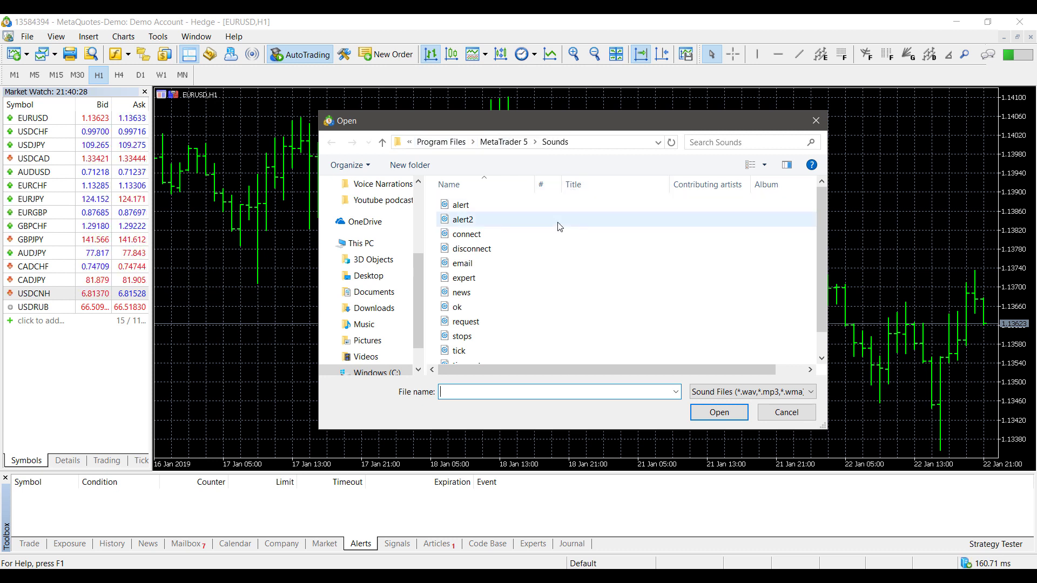
scroll(546, 270, "down", 1)
scroll(367, 354, "down", 1)
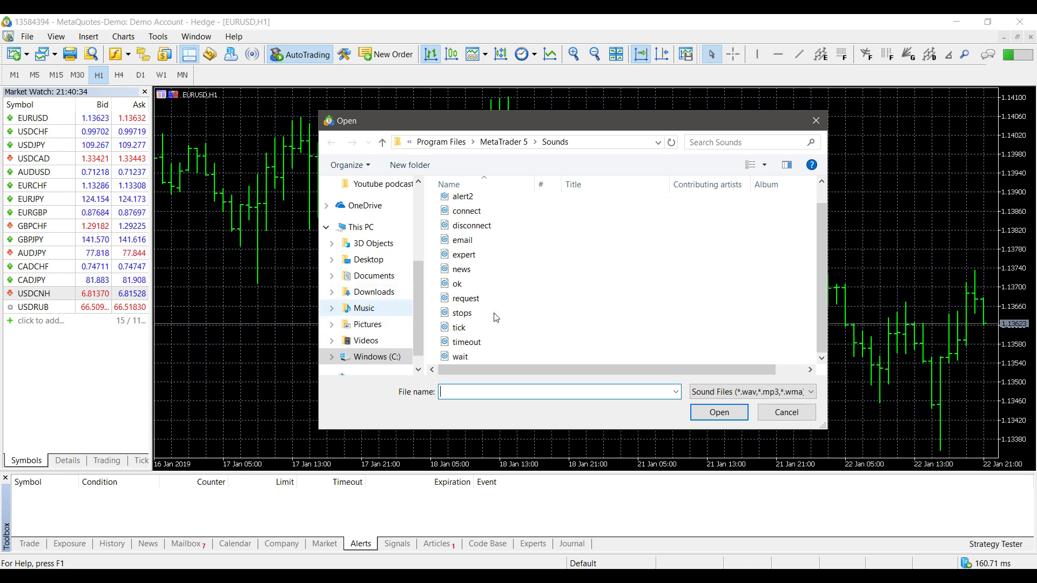
scroll(496, 317, "up", 1)
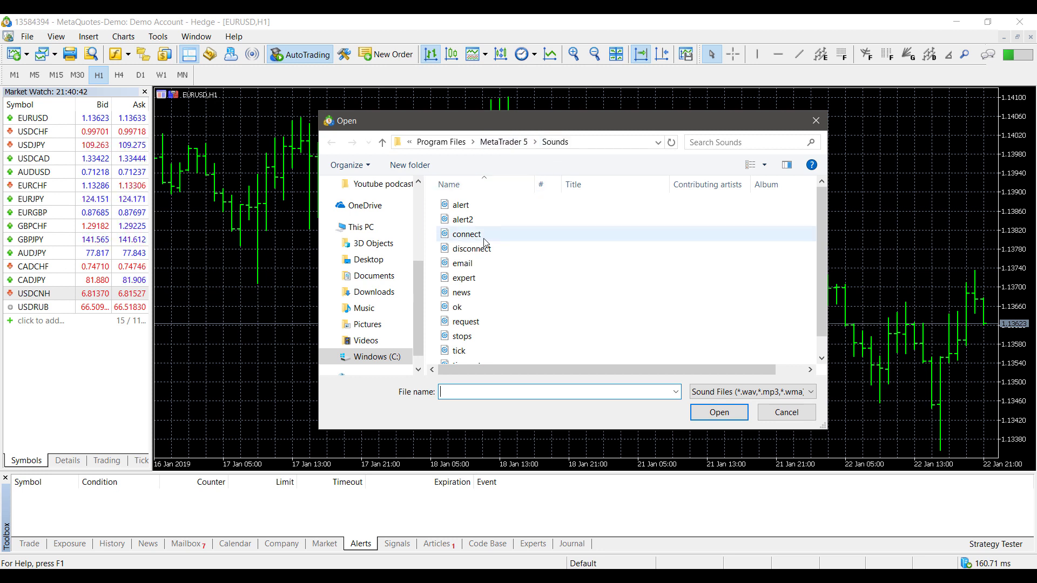
scroll(475, 249, "down", 1)
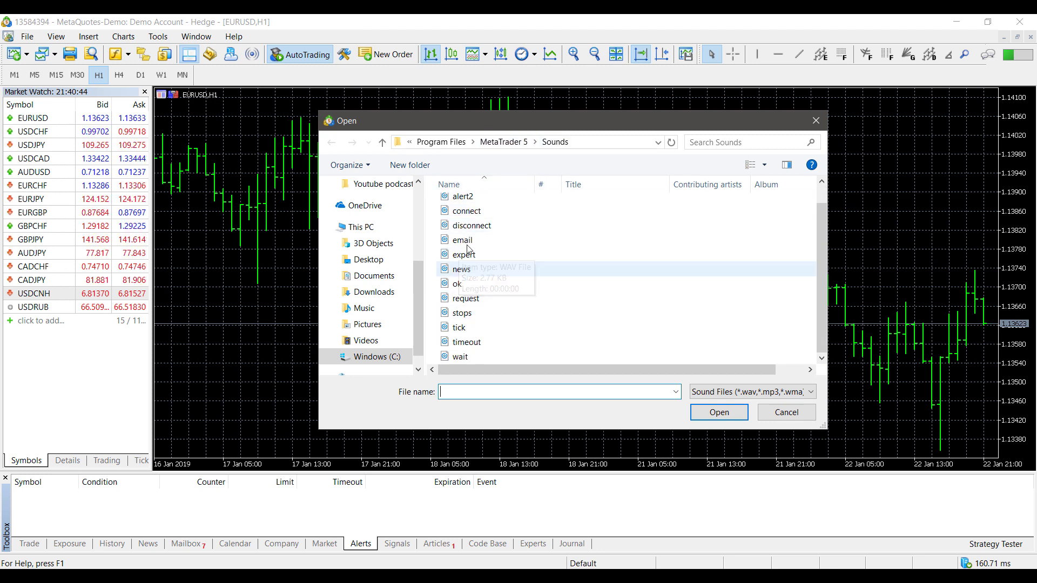
left_click(786, 412)
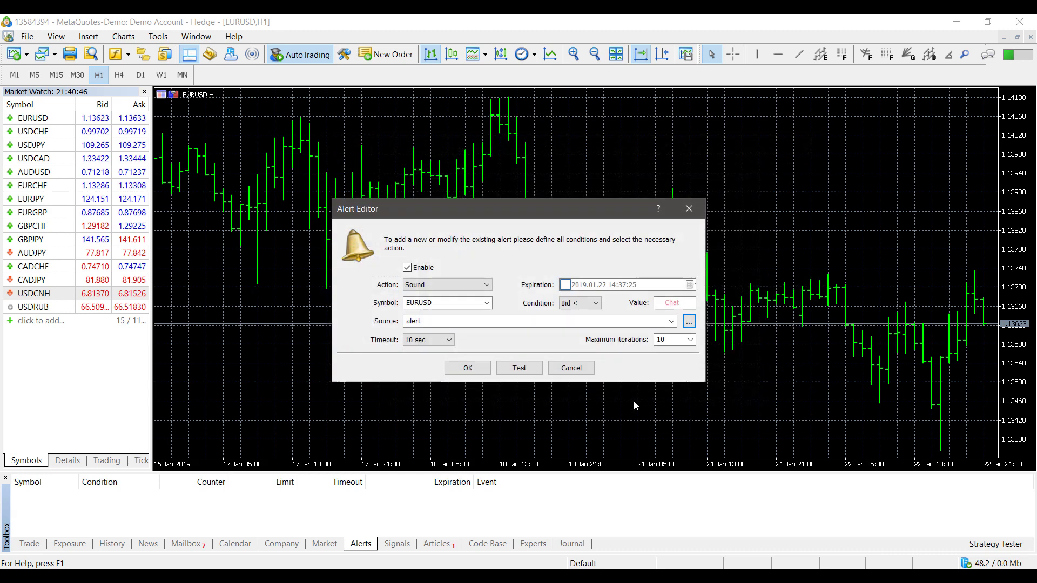
left_click(421, 321)
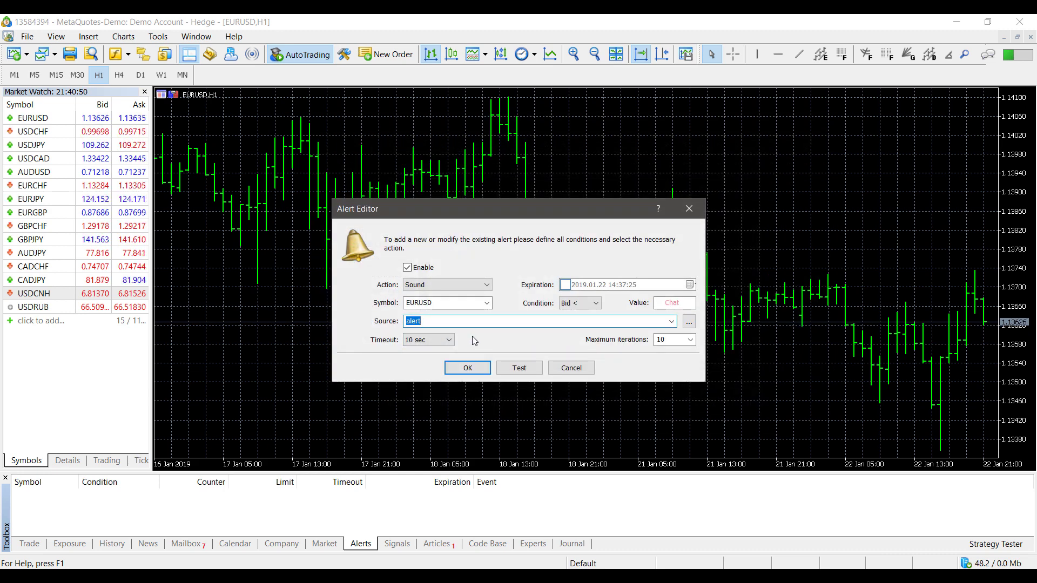
Set the alert action to Notification with the message 'Alert for EURUSD'
left_click(459, 286)
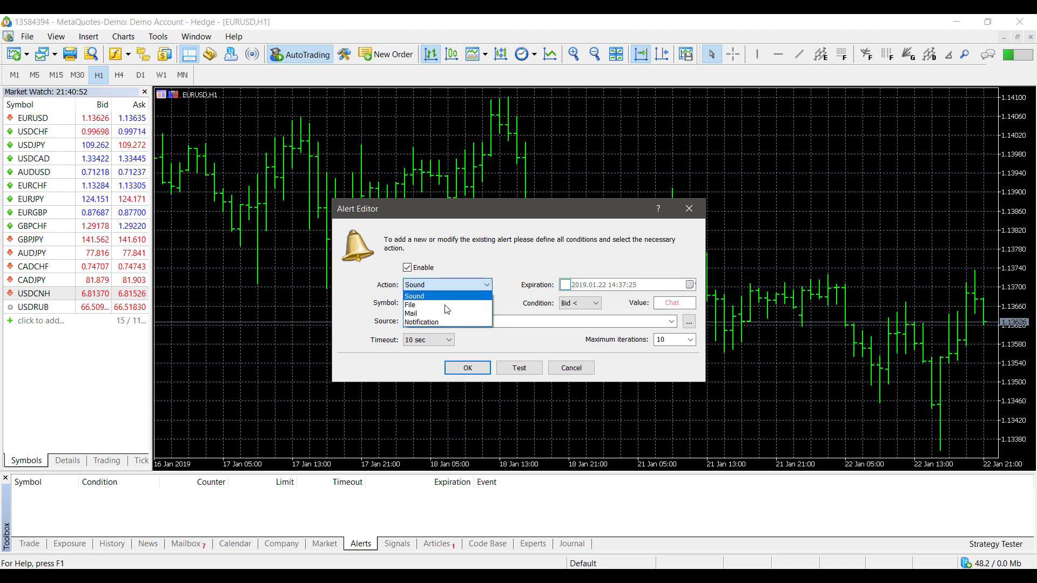
left_click(434, 322)
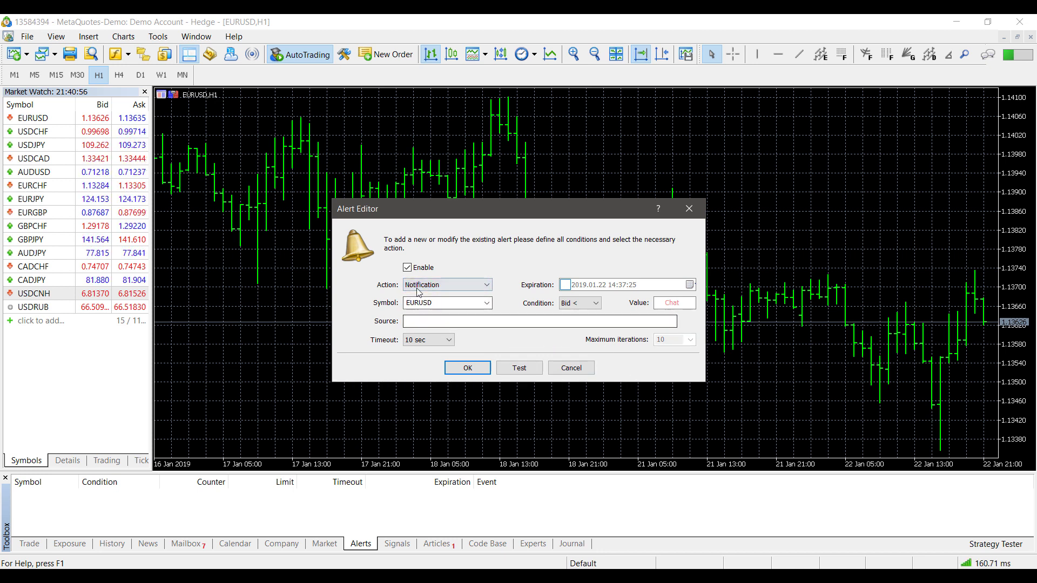
left_click(469, 321)
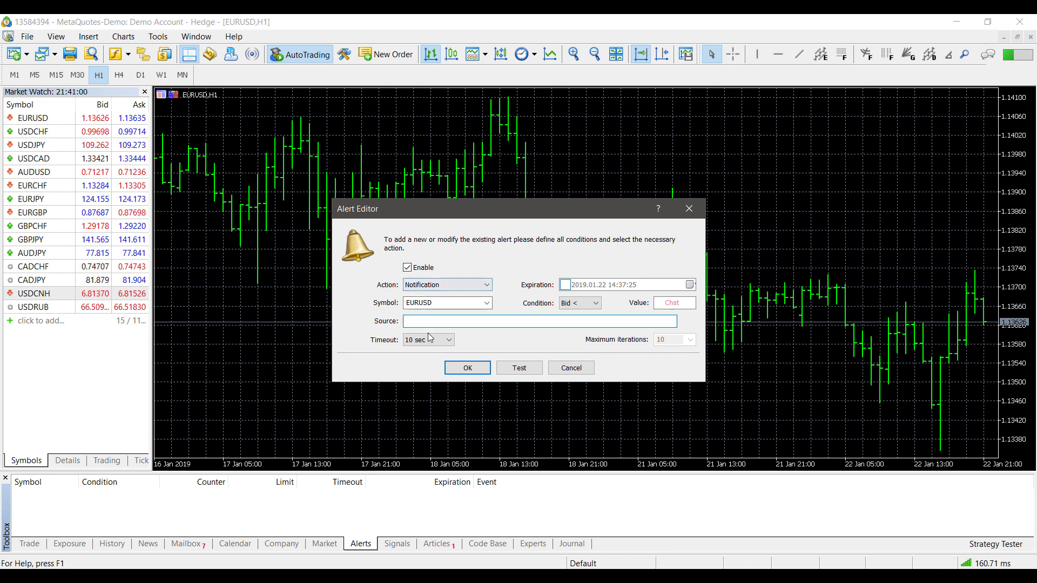
type("N")
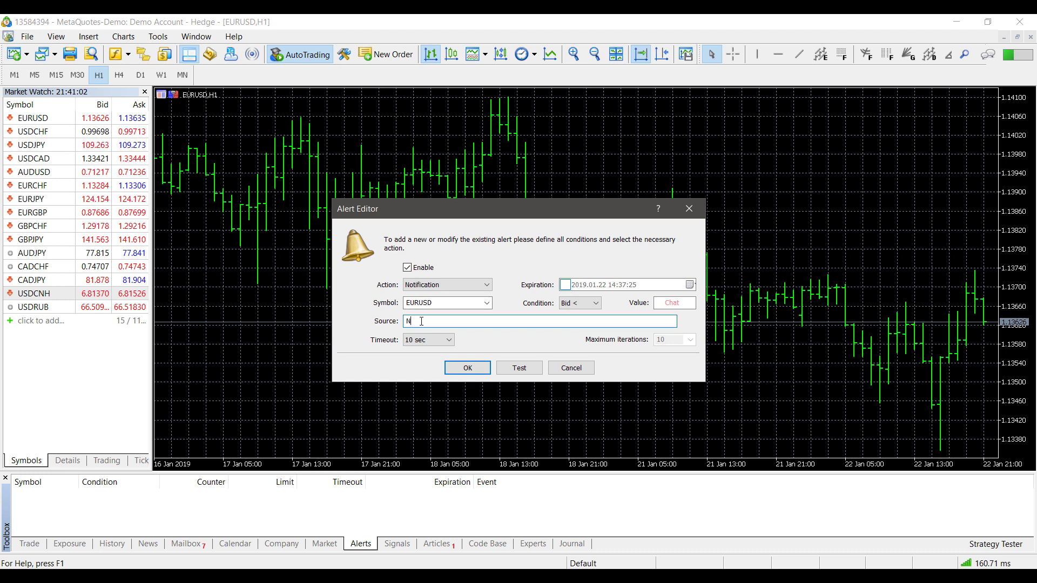
type("o")
left_click_drag(478, 321, 403, 323)
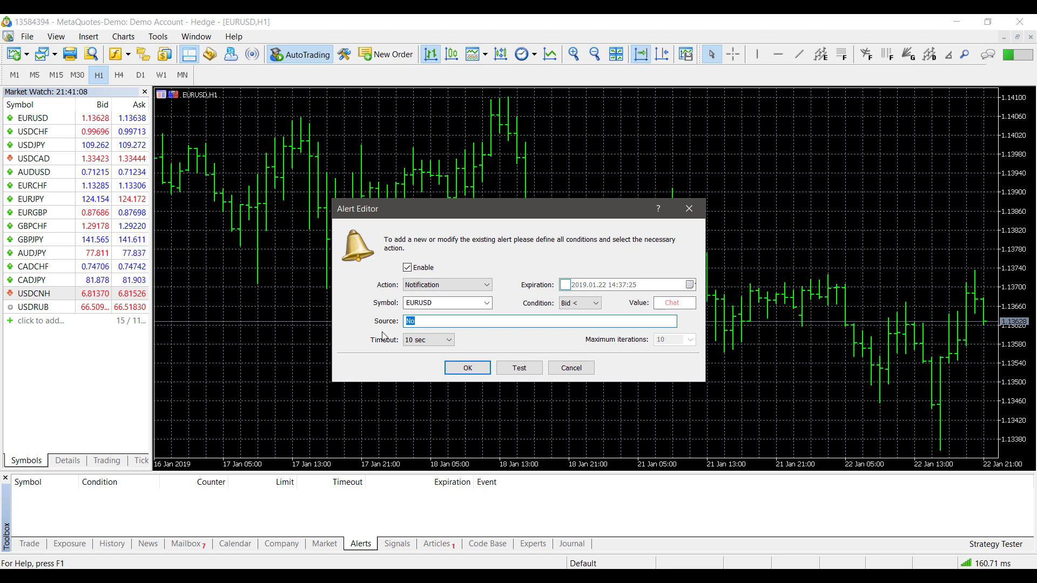
type("Alert for EURUSD")
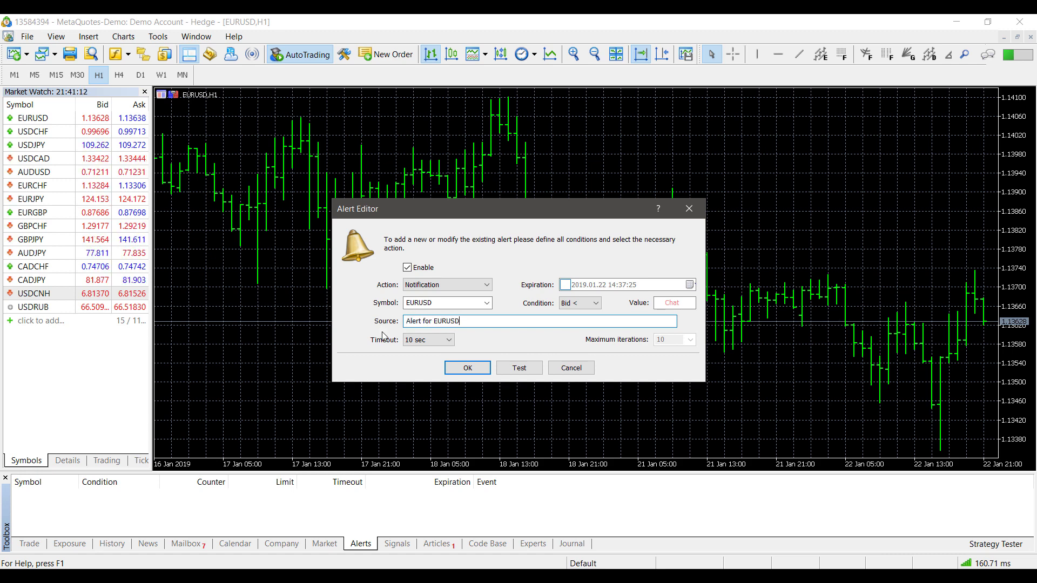
left_click(447, 285)
Switch the action to Mail and review the Alert Email To and Subject fields without saving
left_click(426, 314)
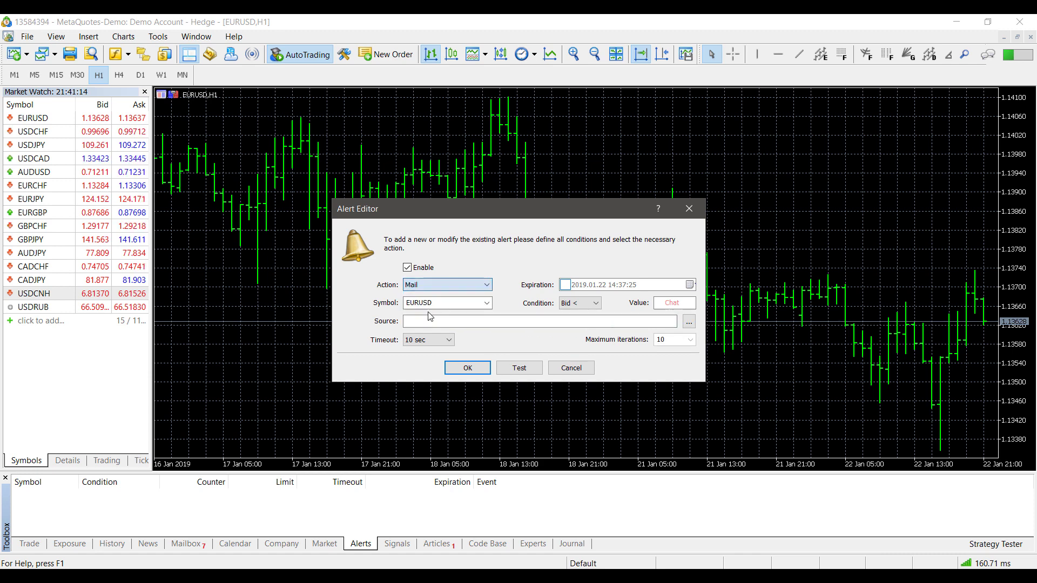
left_click(688, 322)
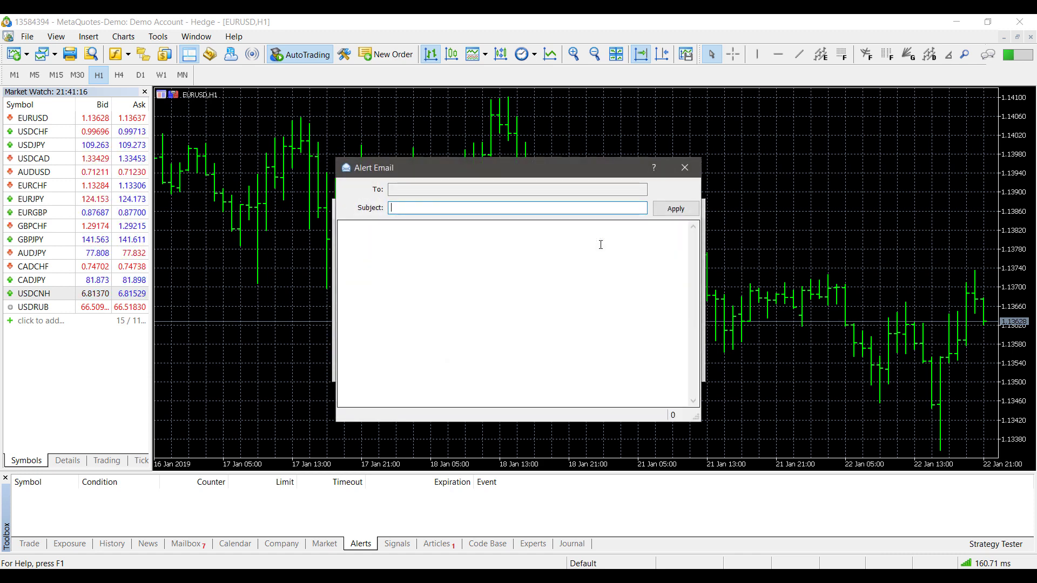
left_click(534, 217)
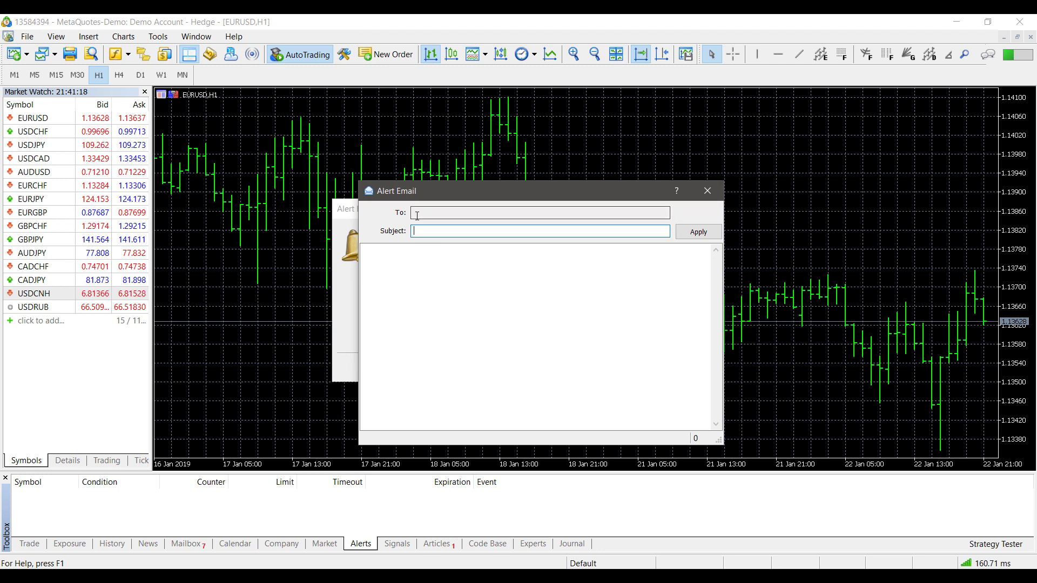
left_click(426, 231)
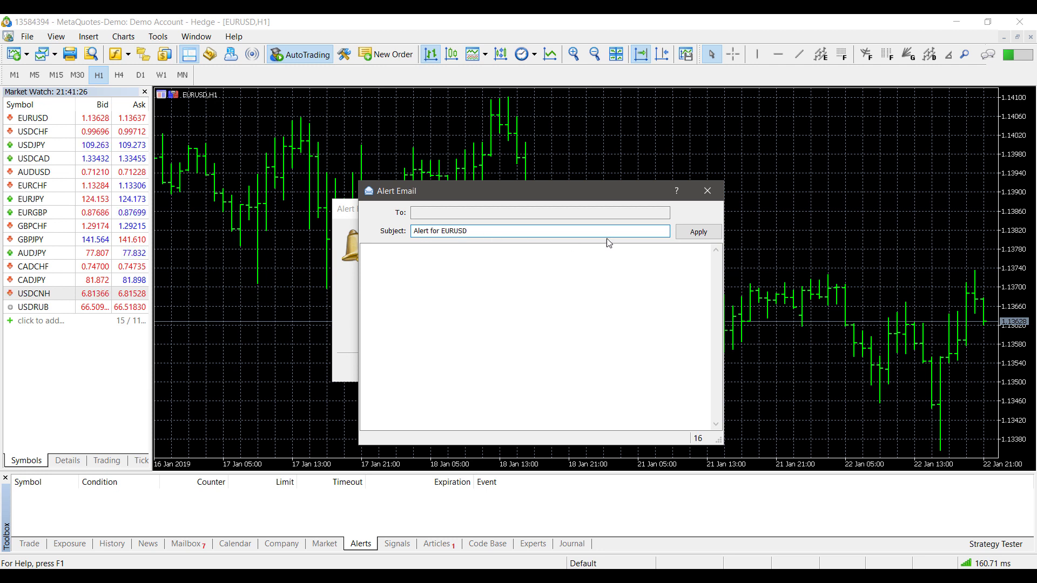
left_click(711, 188)
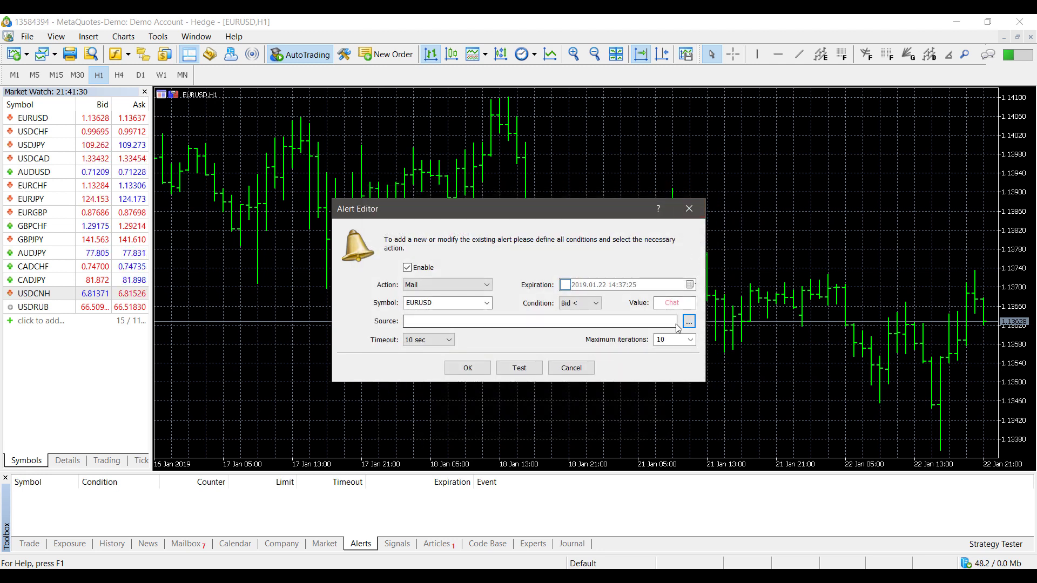
Set the action to File, inspect the file chooser's file types, cancel, then return to Sound
left_click(485, 285)
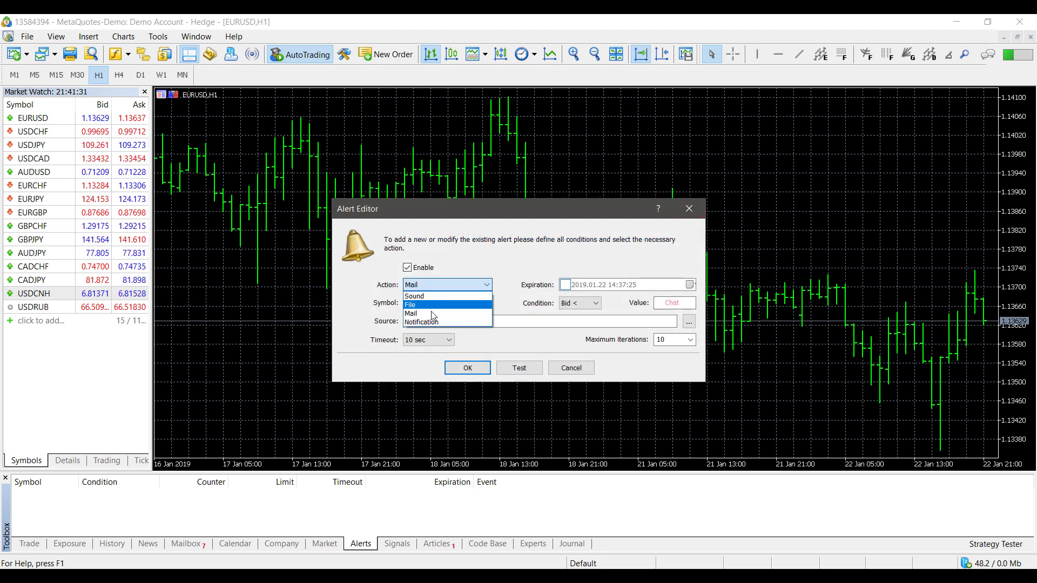
left_click(424, 305)
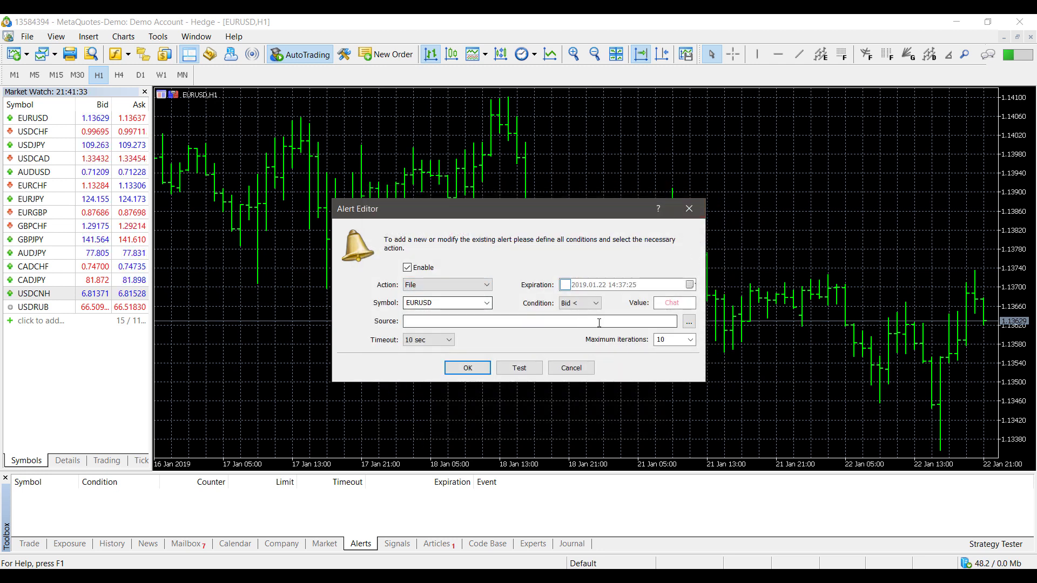
left_click(688, 323)
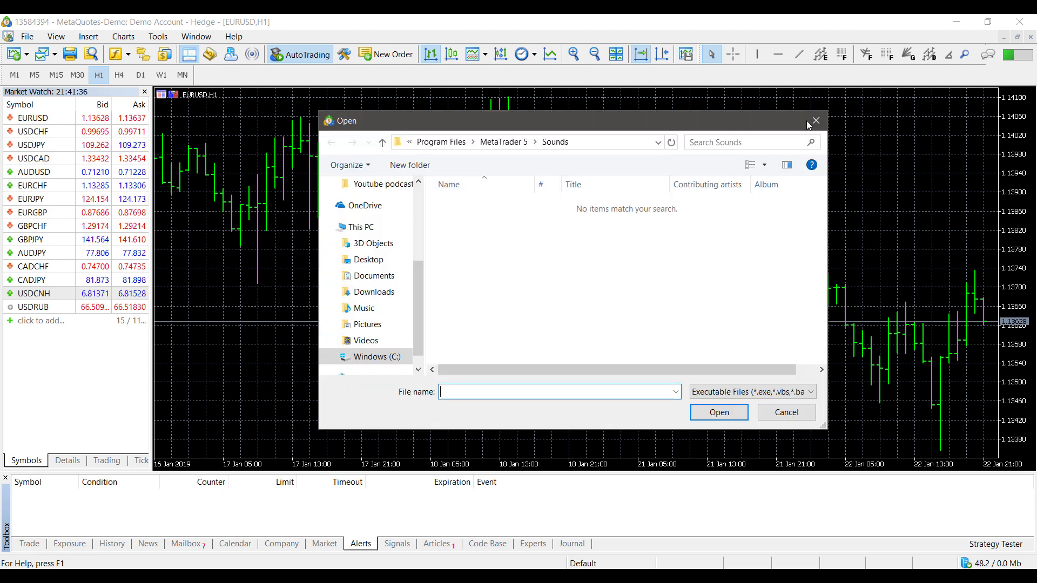
left_click(809, 121)
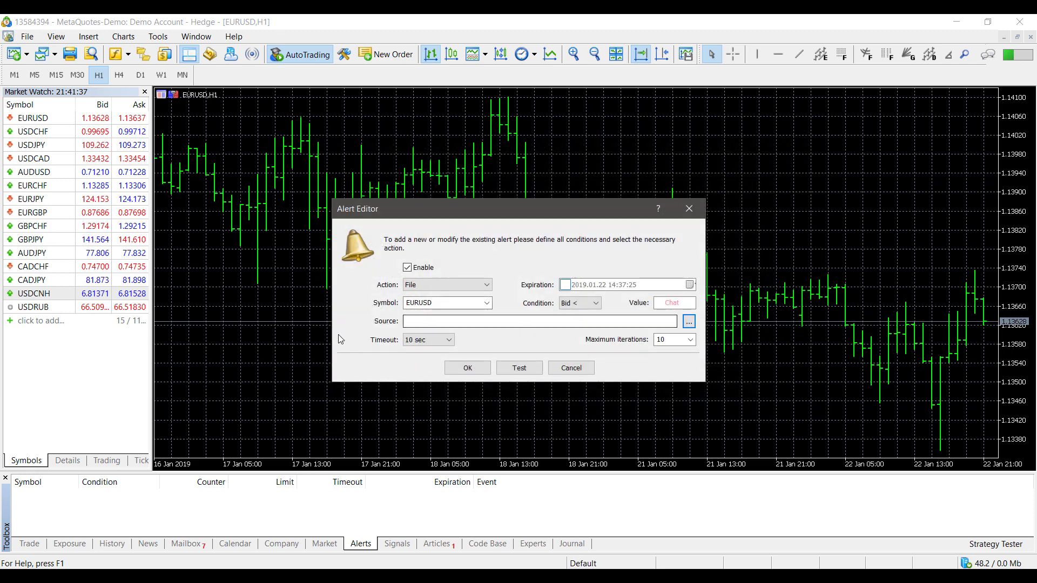
left_click(689, 323)
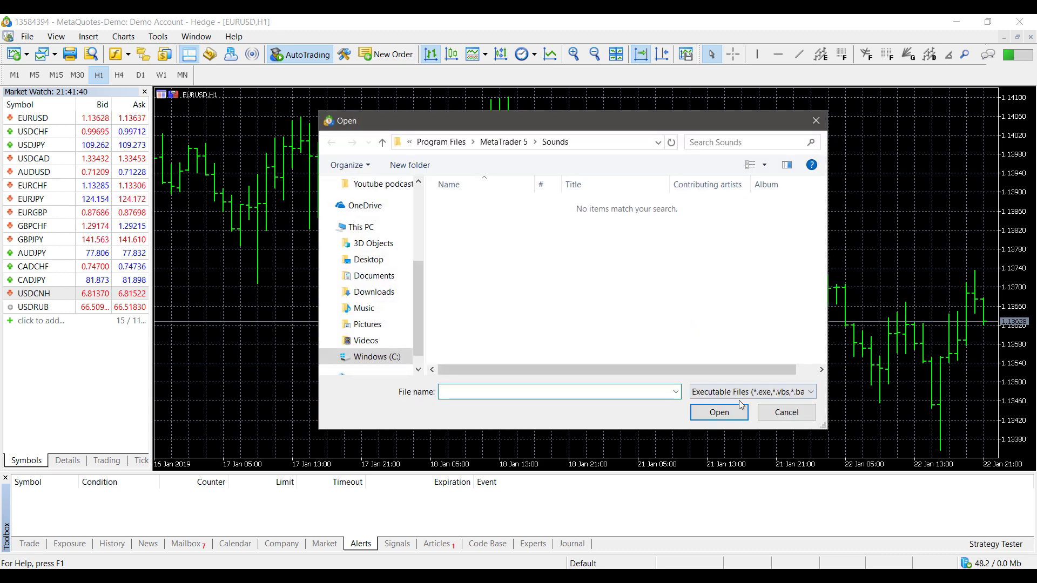
left_click(758, 394)
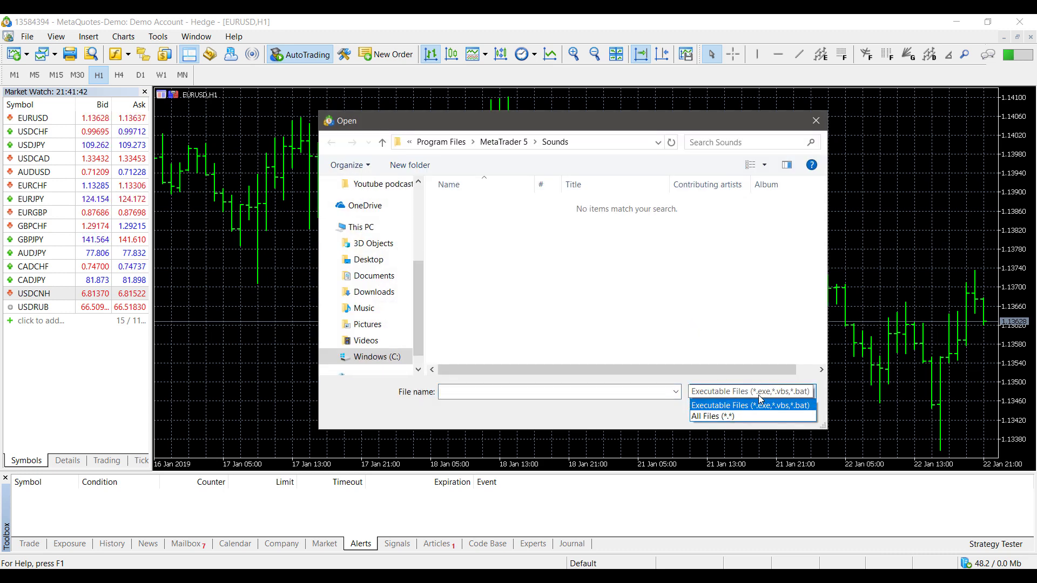
left_click(759, 395)
left_click(787, 414)
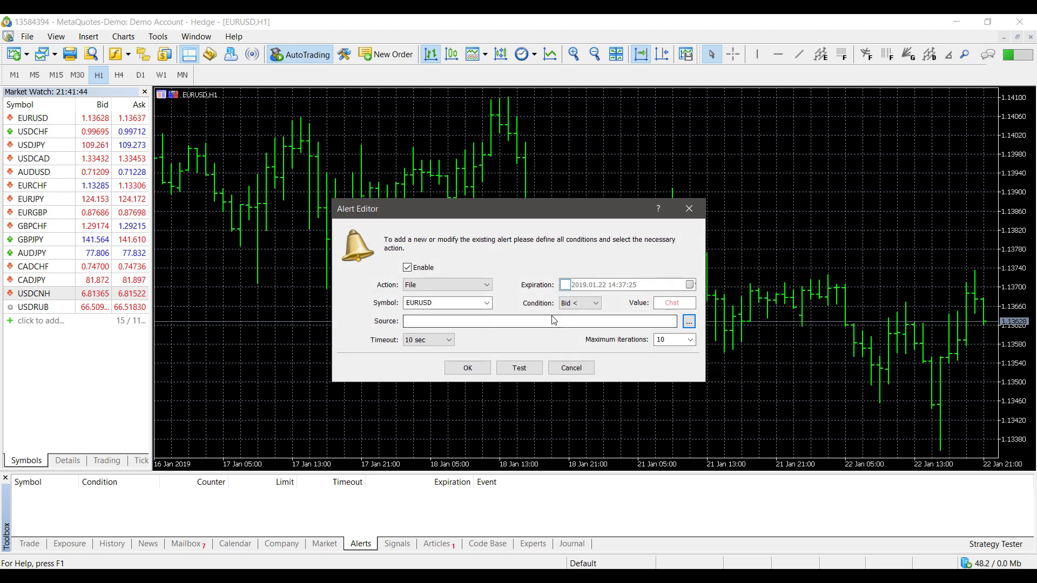
left_click(487, 286)
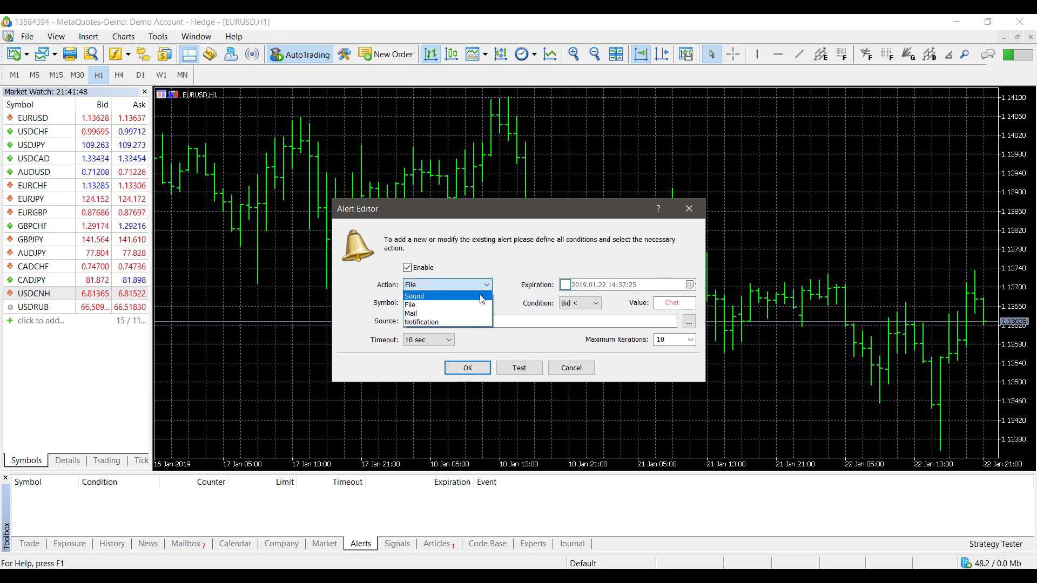
left_click(481, 297)
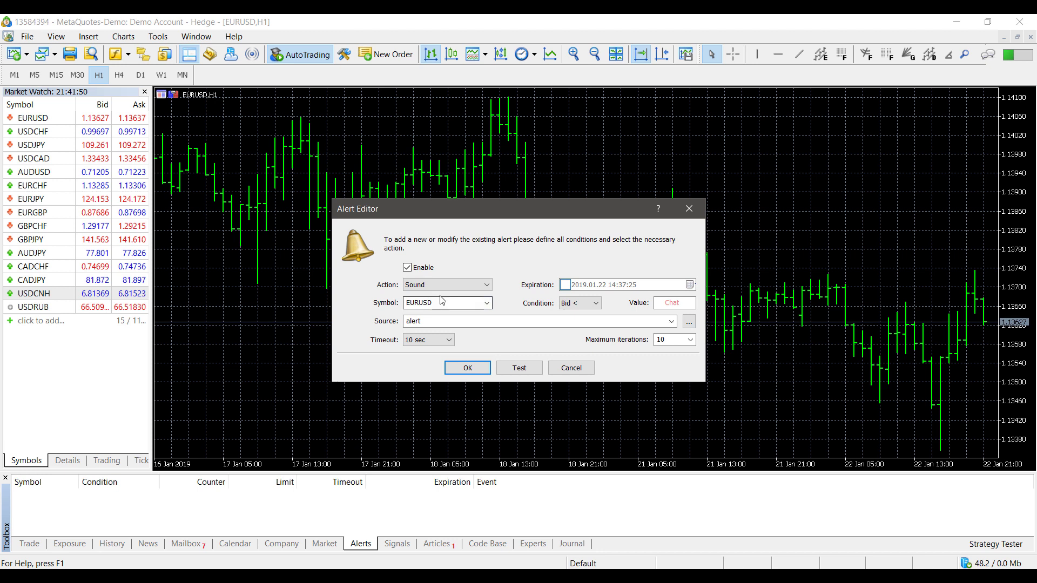
Keep the alert timeout at 10 sec and enable the Expiration checkbox
left_click(418, 339)
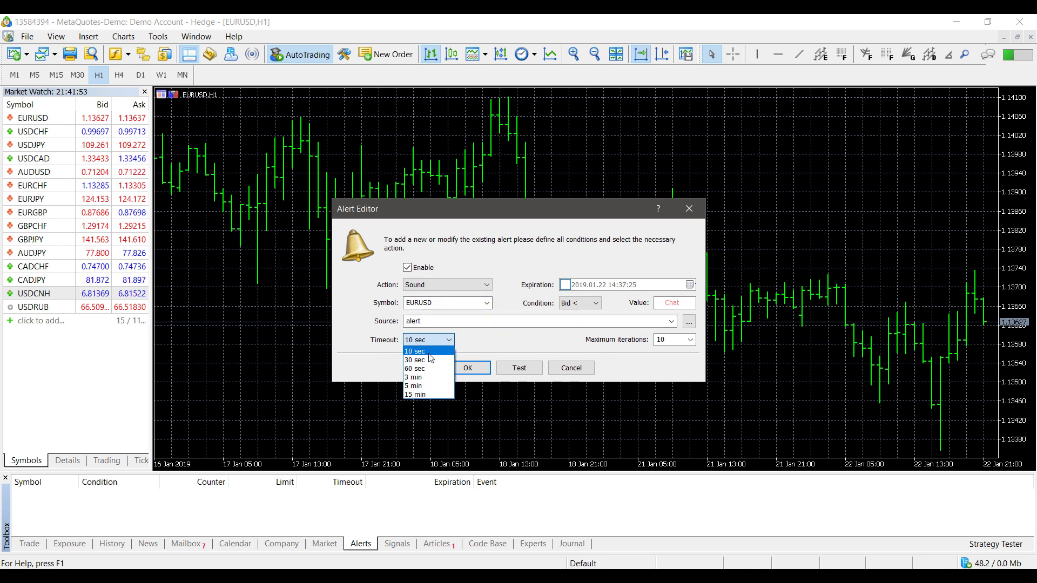
left_click(430, 354)
left_click(446, 340)
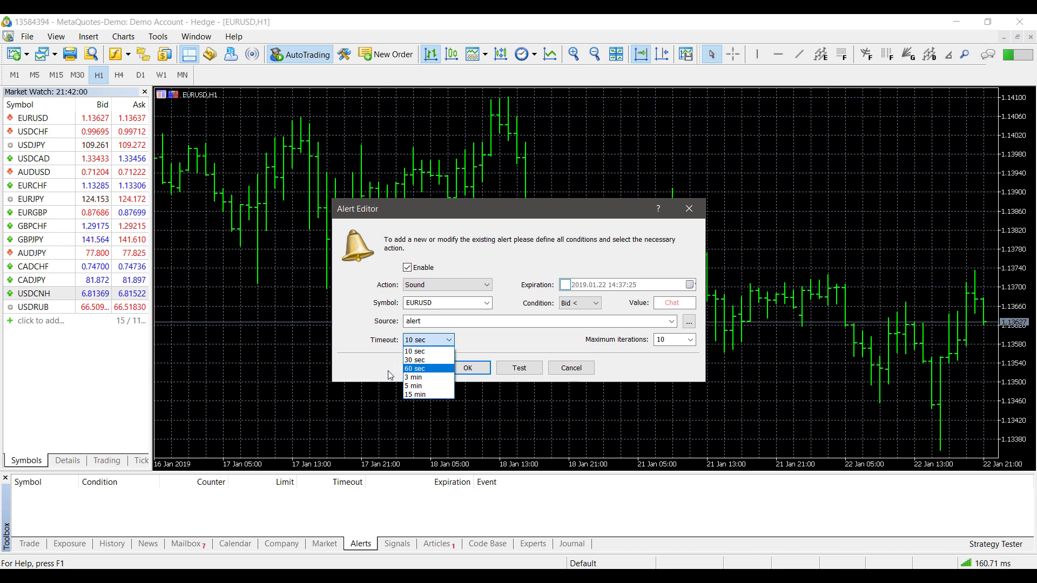
left_click(411, 352)
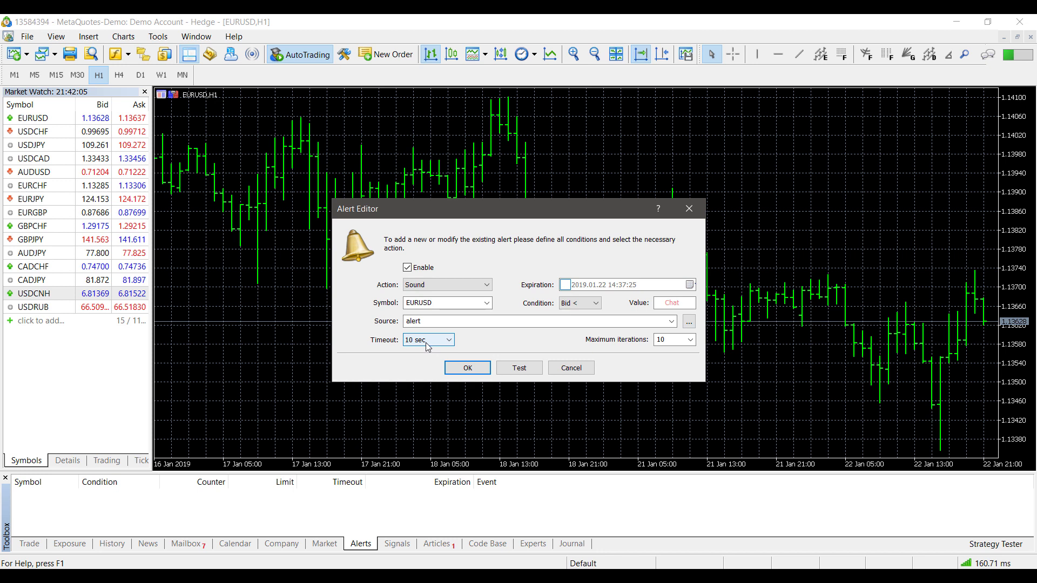
left_click(566, 284)
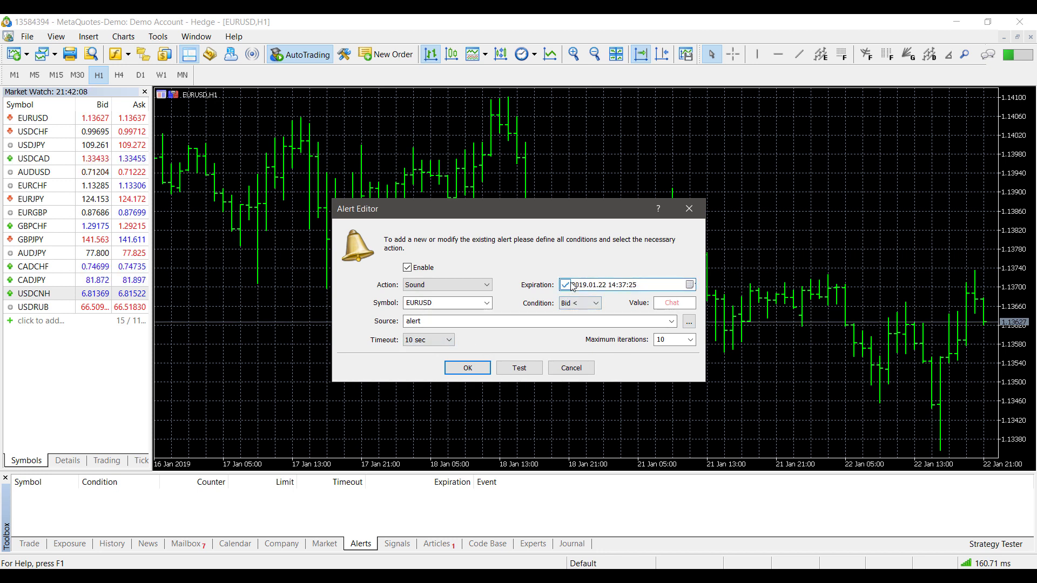
Set the alert's expiration to 2019.01.31 14:37:25 using the calendar
left_click(690, 285)
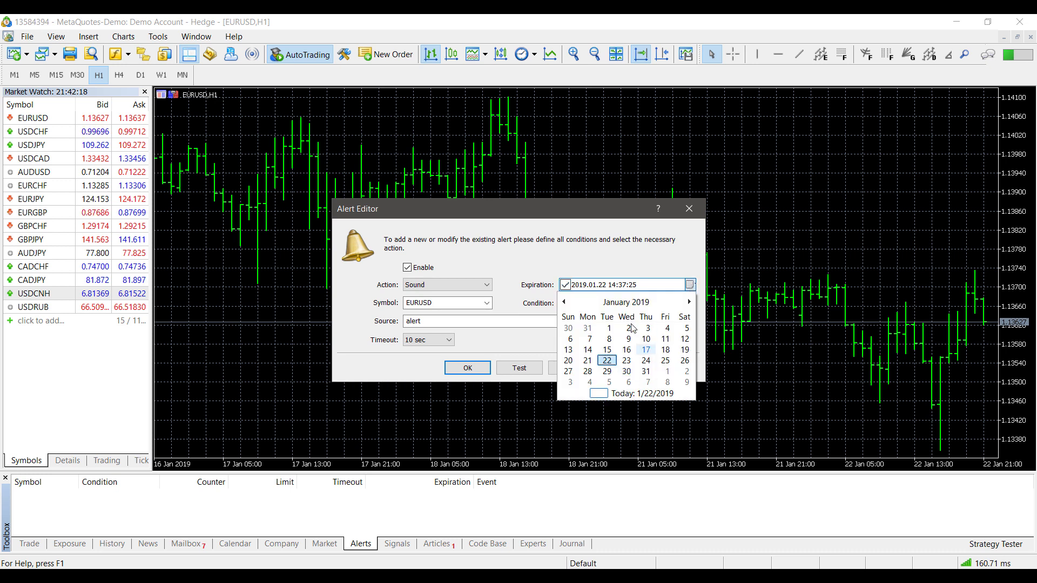
left_click(608, 360)
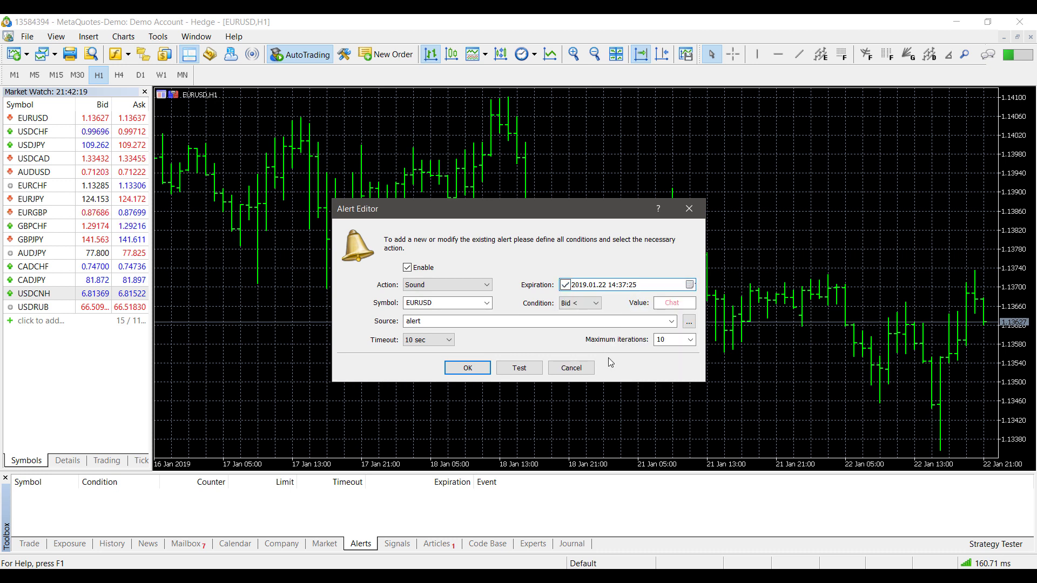
left_click(617, 287)
left_click(622, 285)
left_click(632, 285)
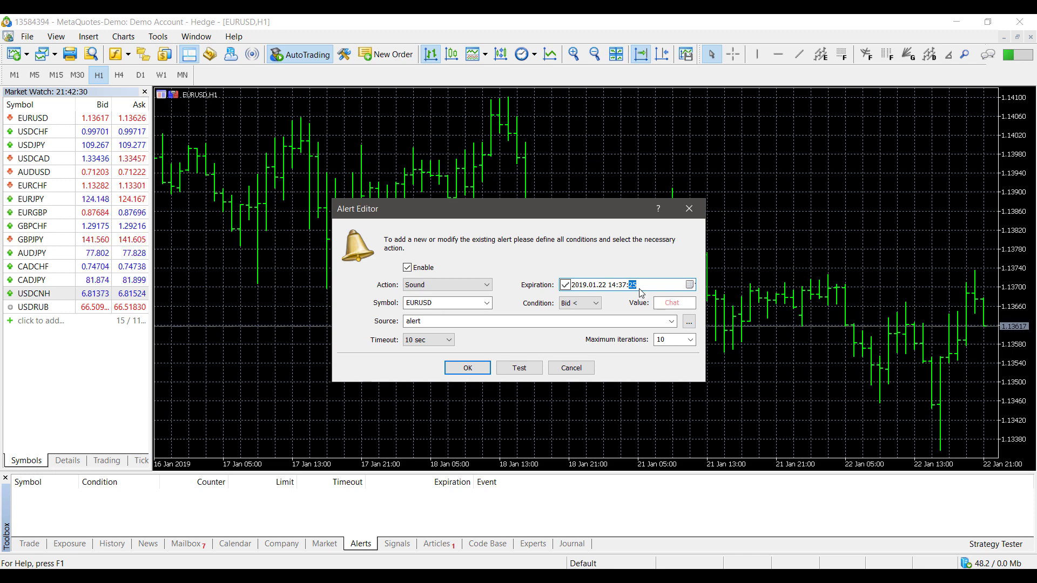
left_click(690, 284)
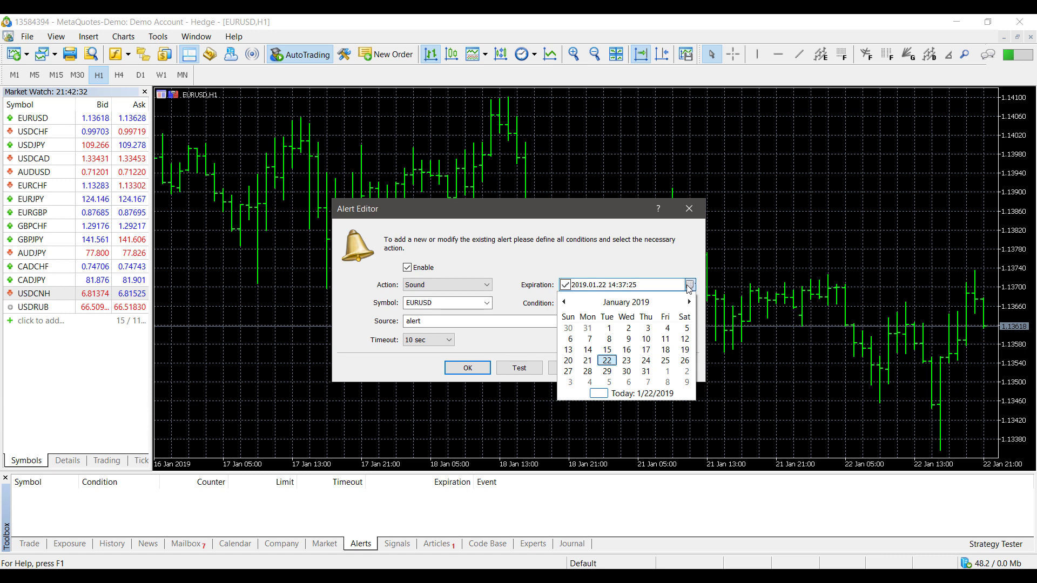
left_click(647, 371)
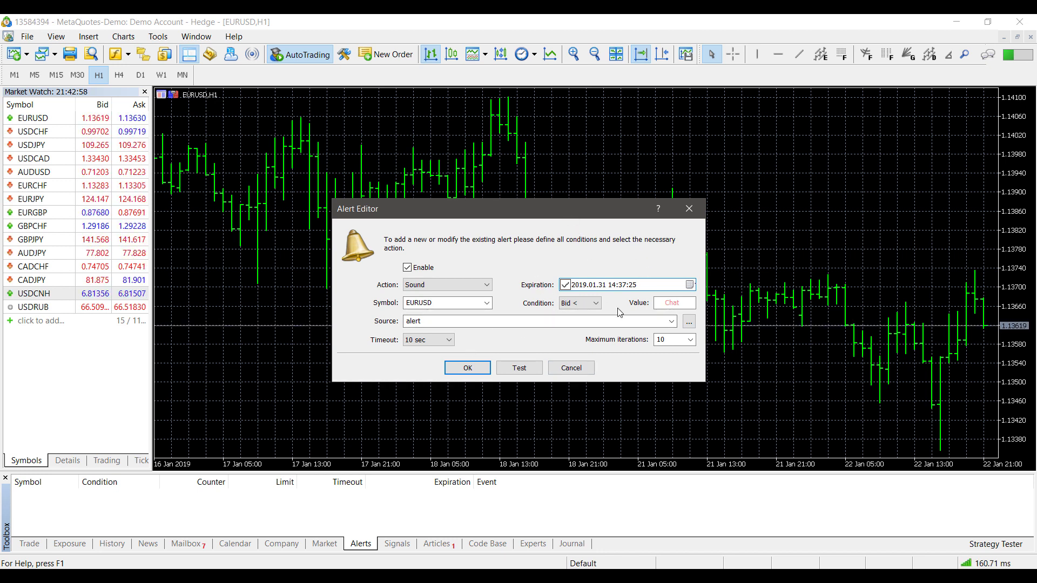
Try the Time = condition, return to Bid <, and start typing the trigger value 1.1
left_click(596, 304)
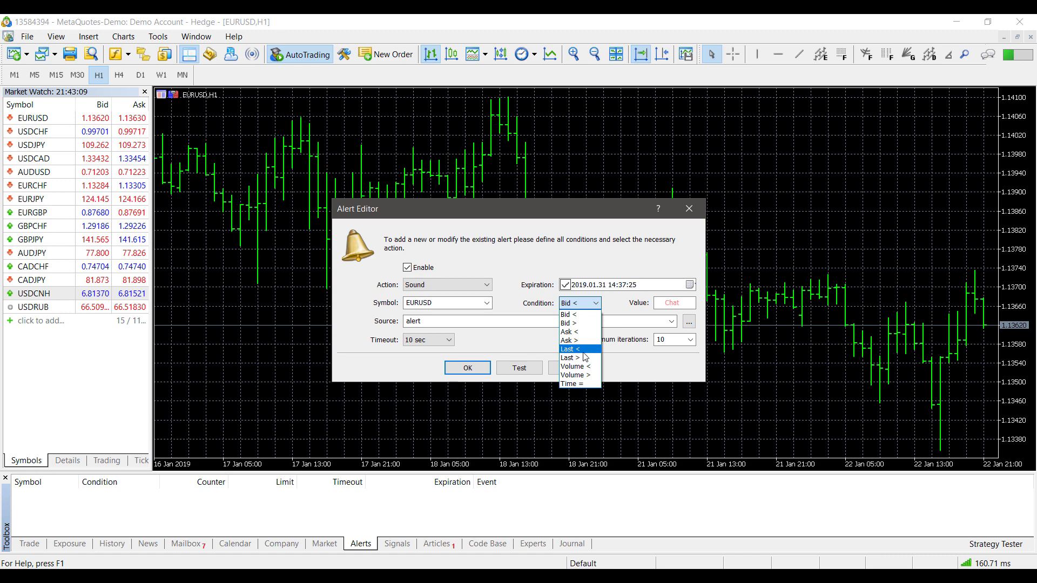
left_click(573, 384)
left_click(668, 305)
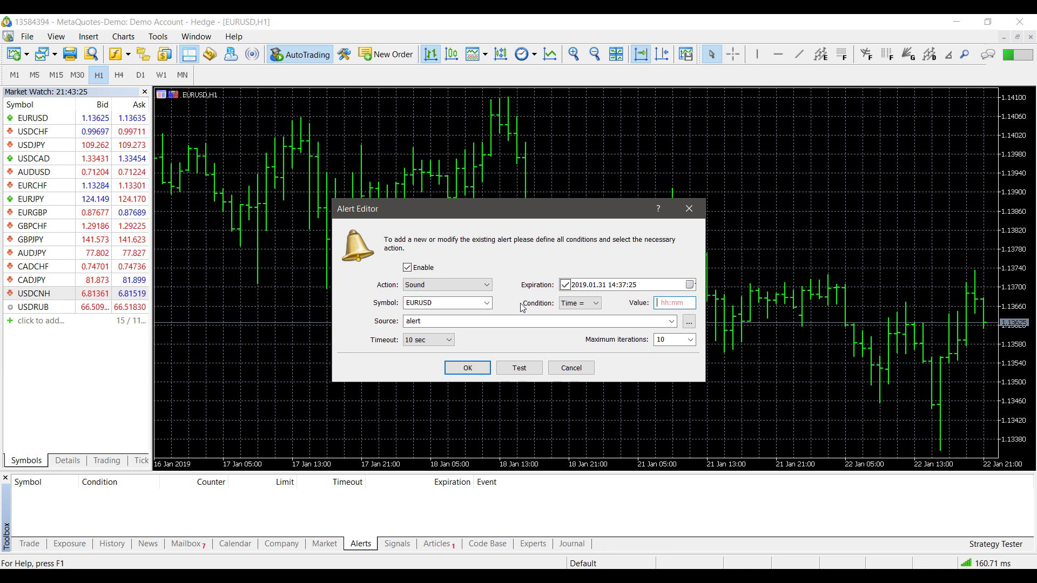
left_click(601, 304)
left_click(595, 303)
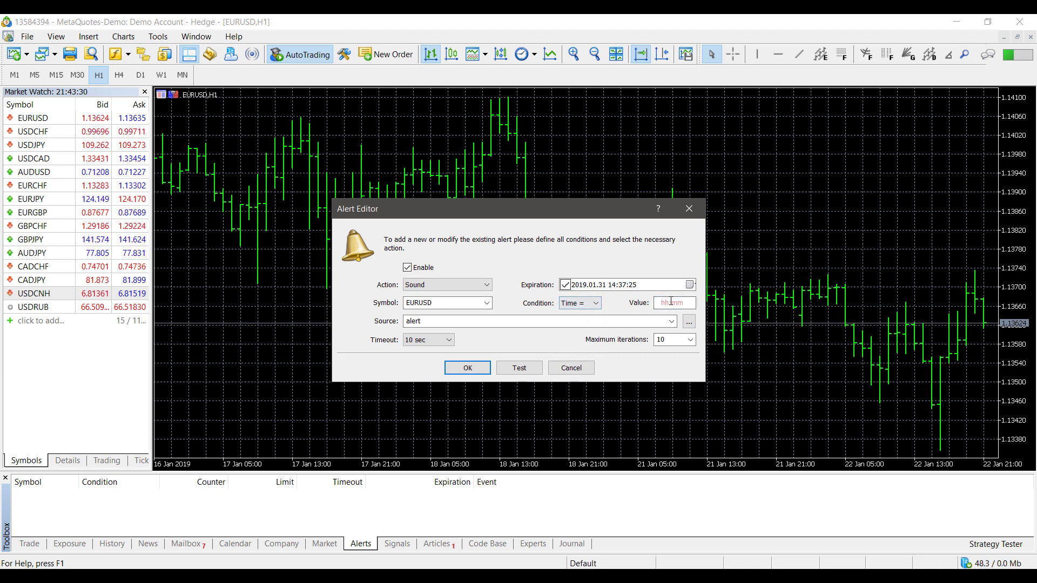
left_click(639, 287)
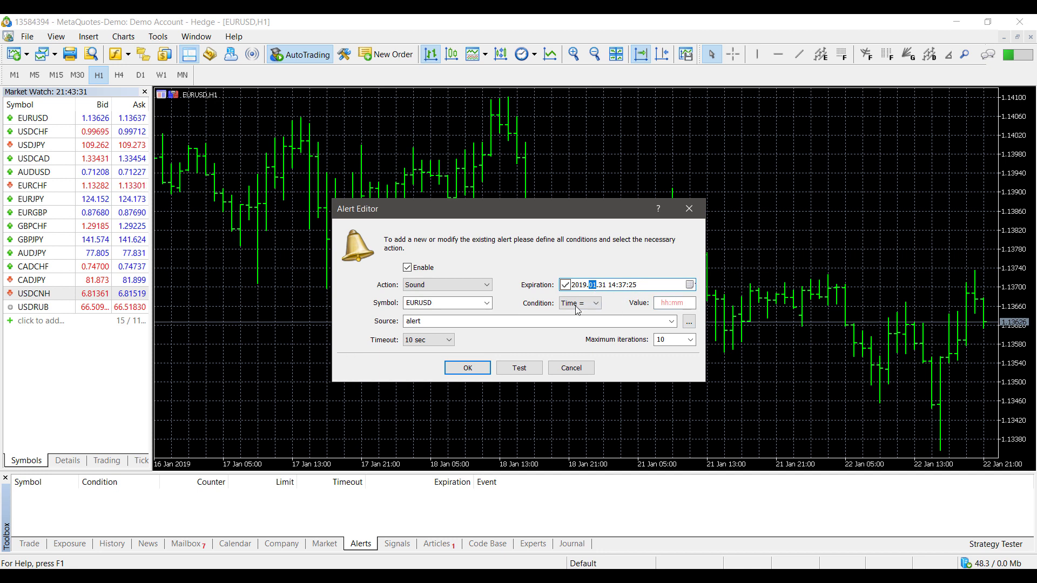
left_click(586, 305)
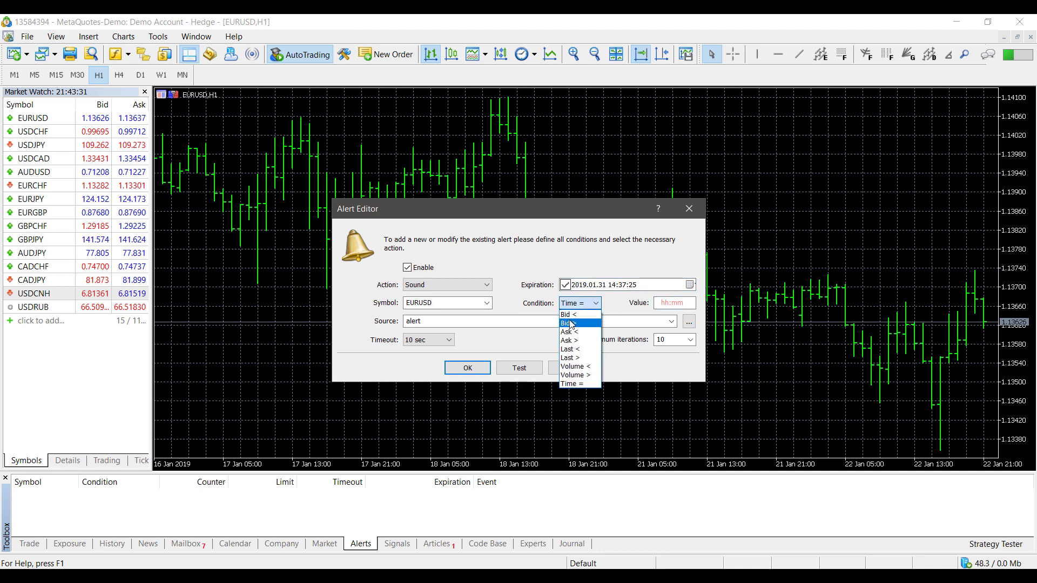
left_click(571, 323)
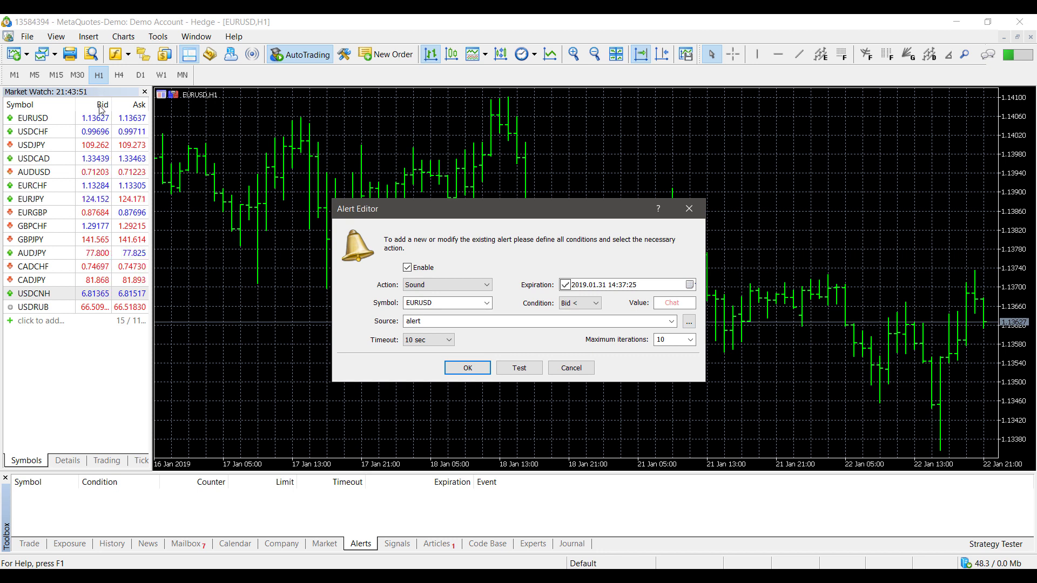
left_click(671, 303)
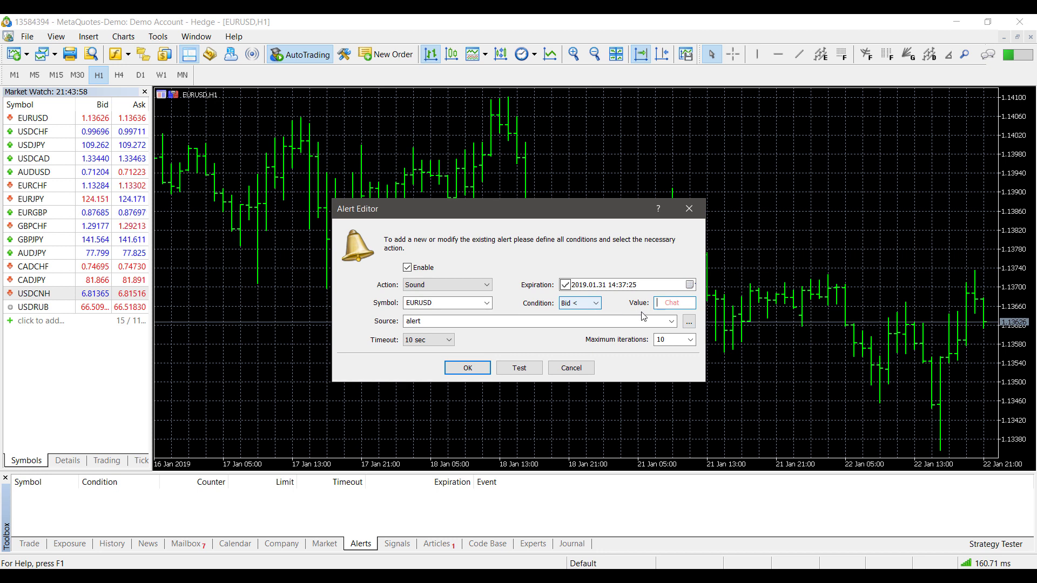
type("1")
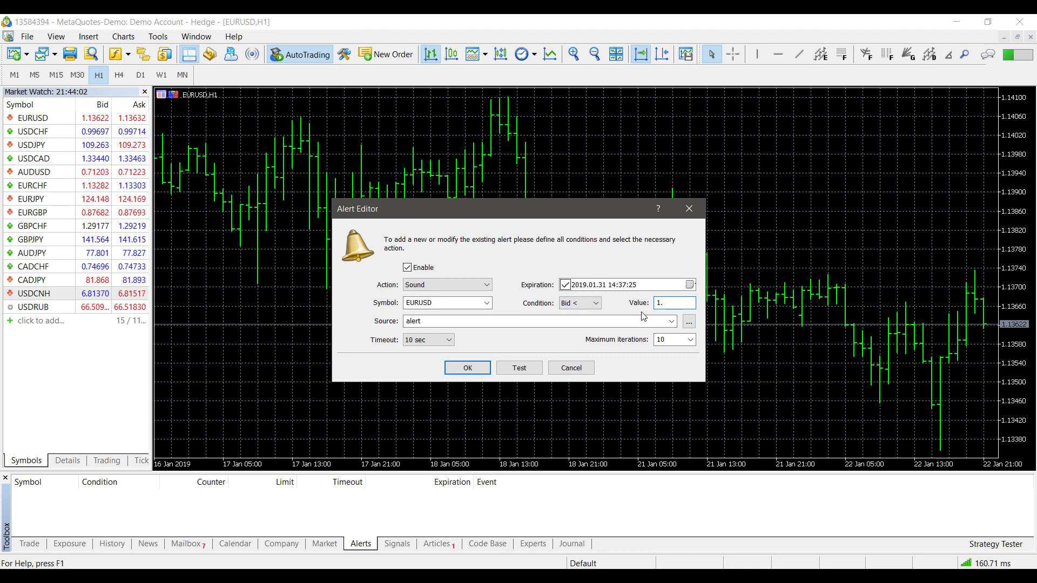
type(".13624")
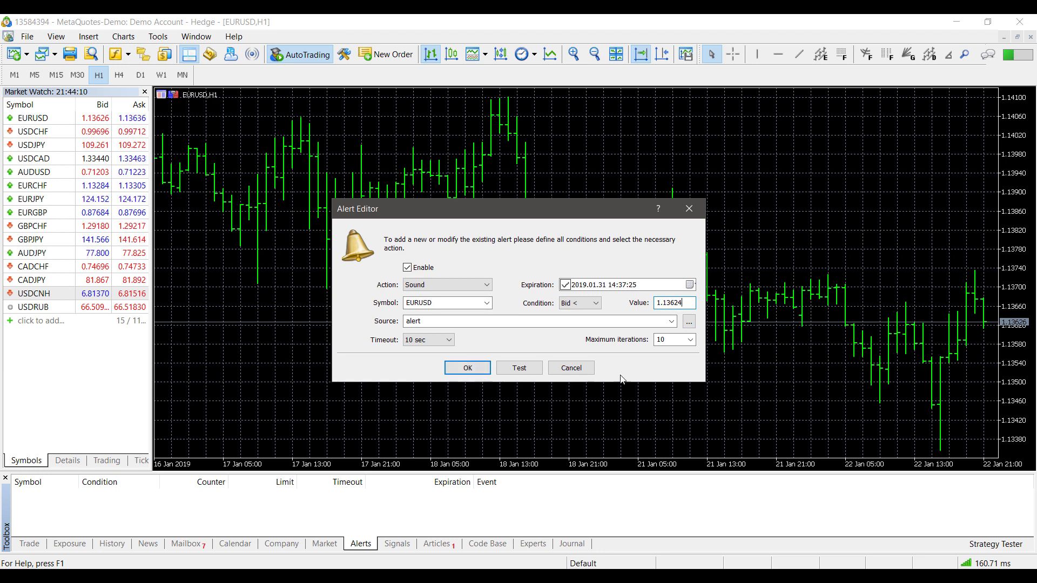
Limit the Bid < 1.13624 alert to 3 iterations, test its sound, and save it
left_click(689, 342)
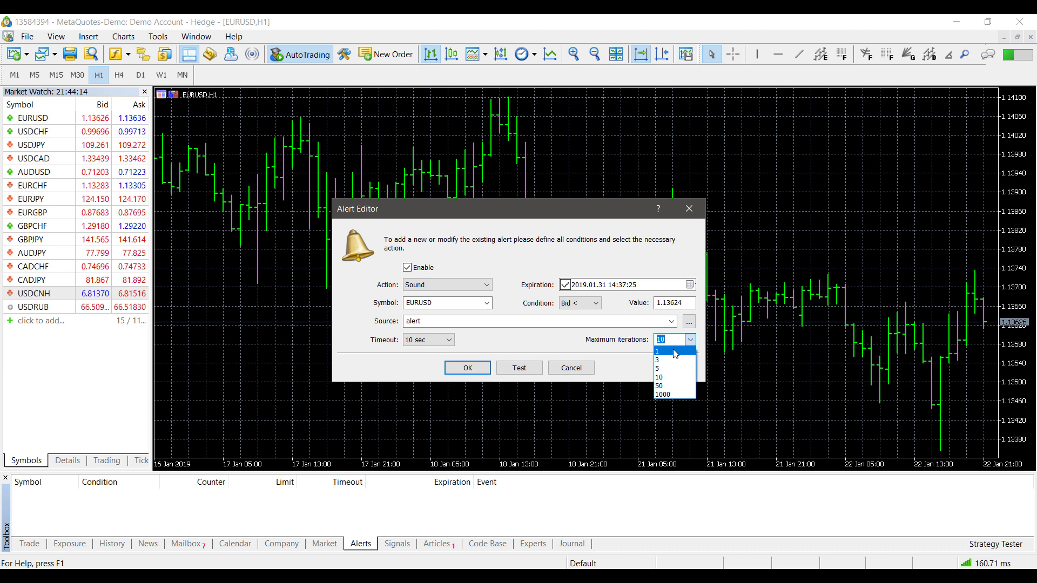
left_click(673, 351)
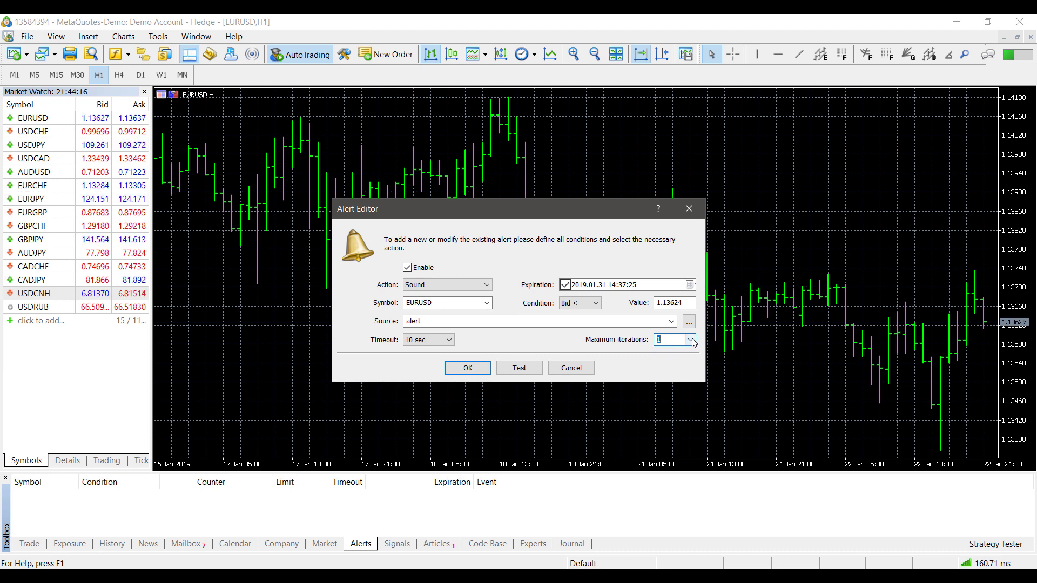
type("5")
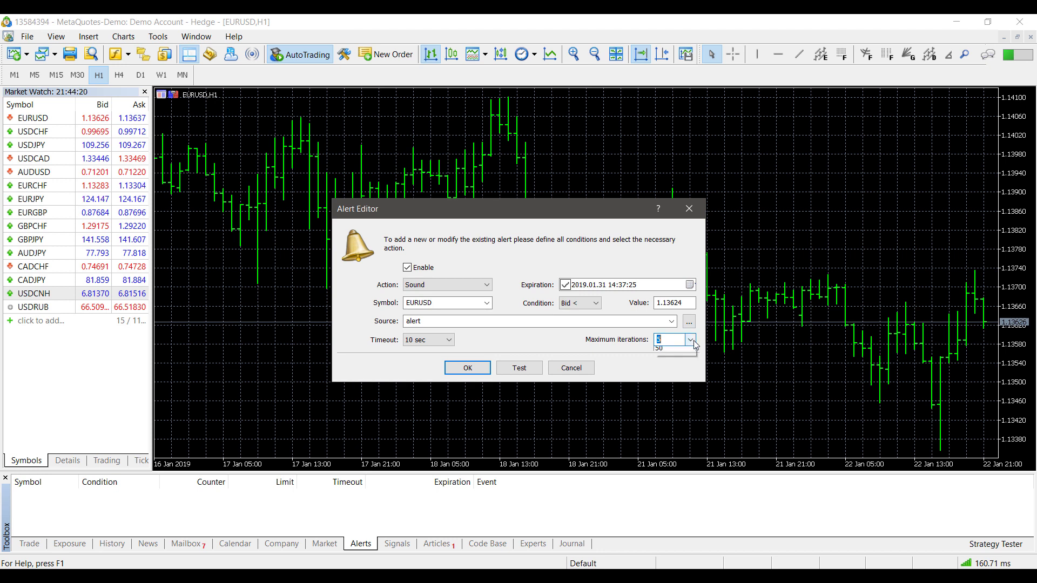
left_click(691, 339)
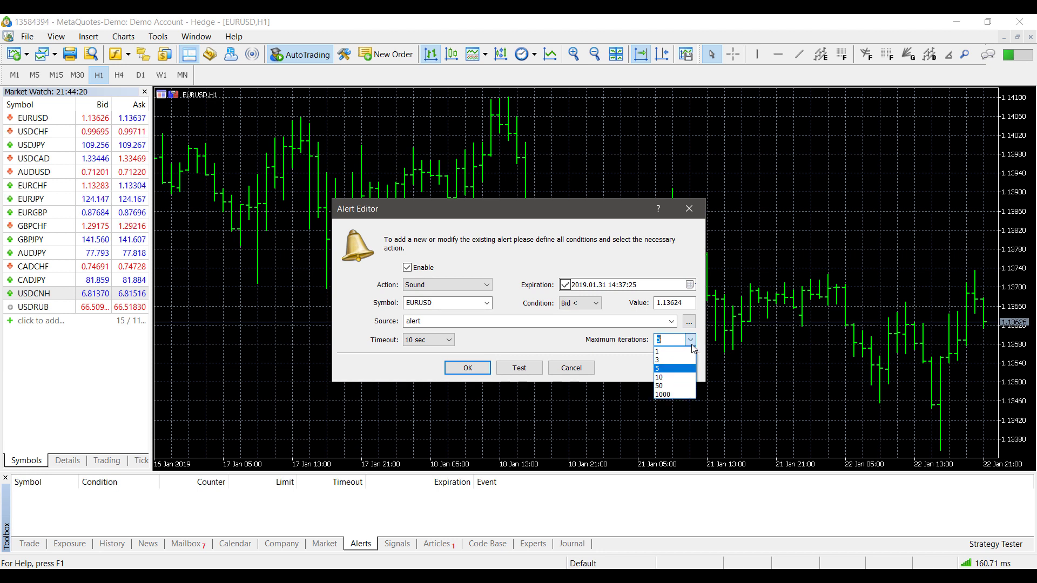
left_click(663, 361)
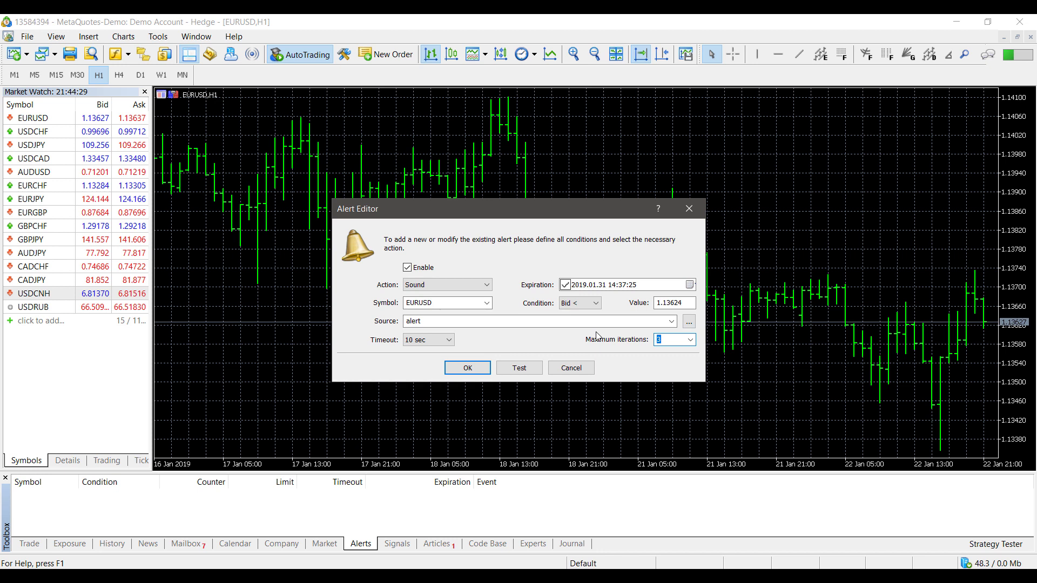
left_click(520, 371)
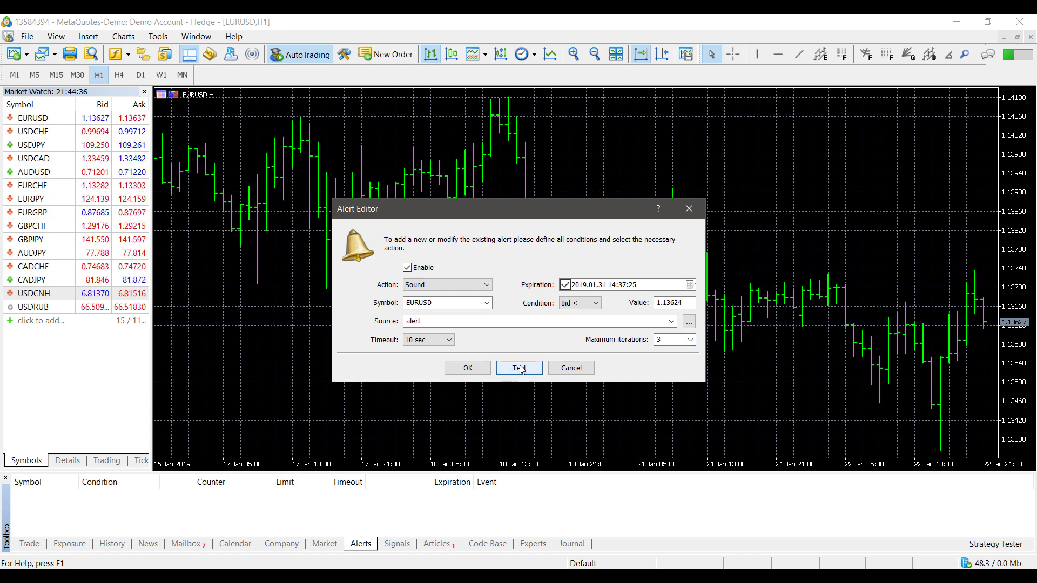
left_click(468, 369)
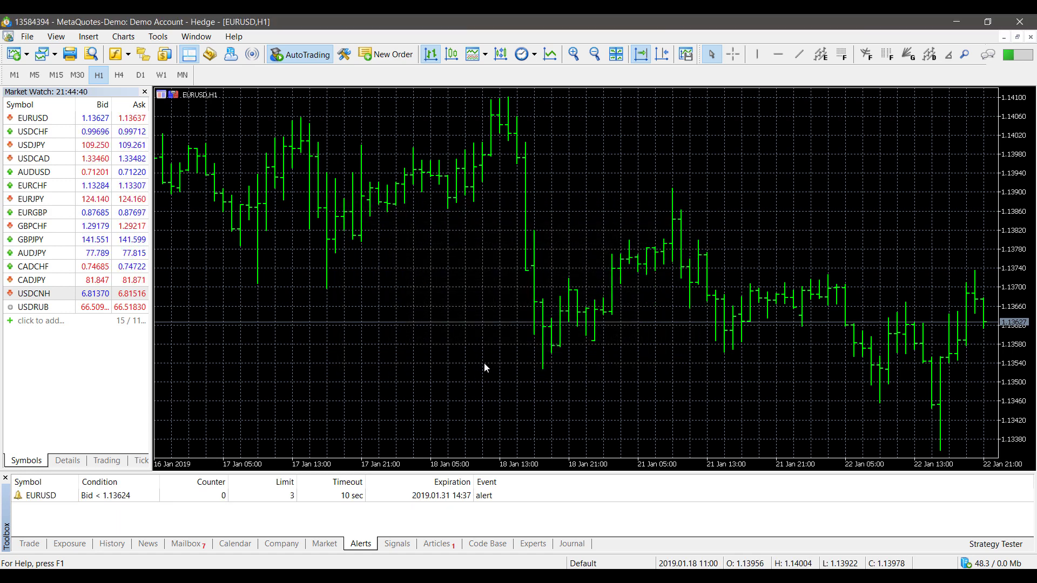
Reopen the EURUSD Bid < 1.13624 alert, keep Maximum iterations at 3, and close the editor
left_click(59, 499)
left_click(91, 508)
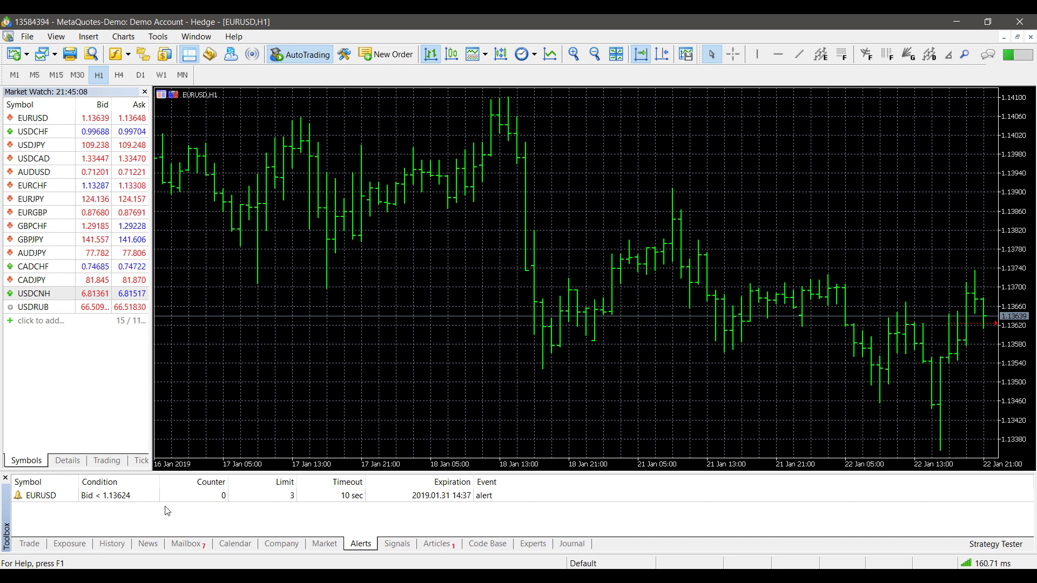
right_click(99, 497)
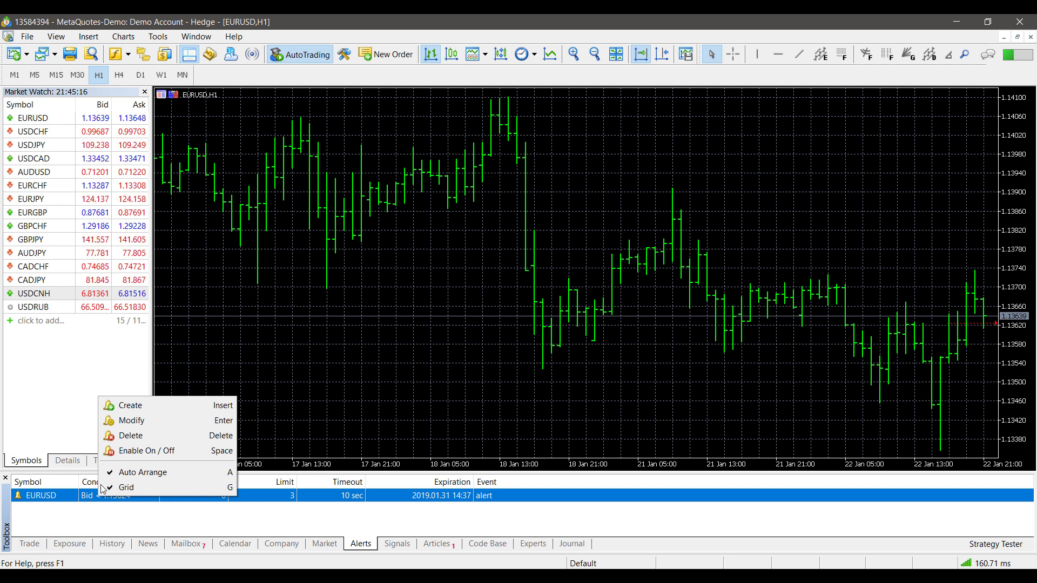
left_click(131, 420)
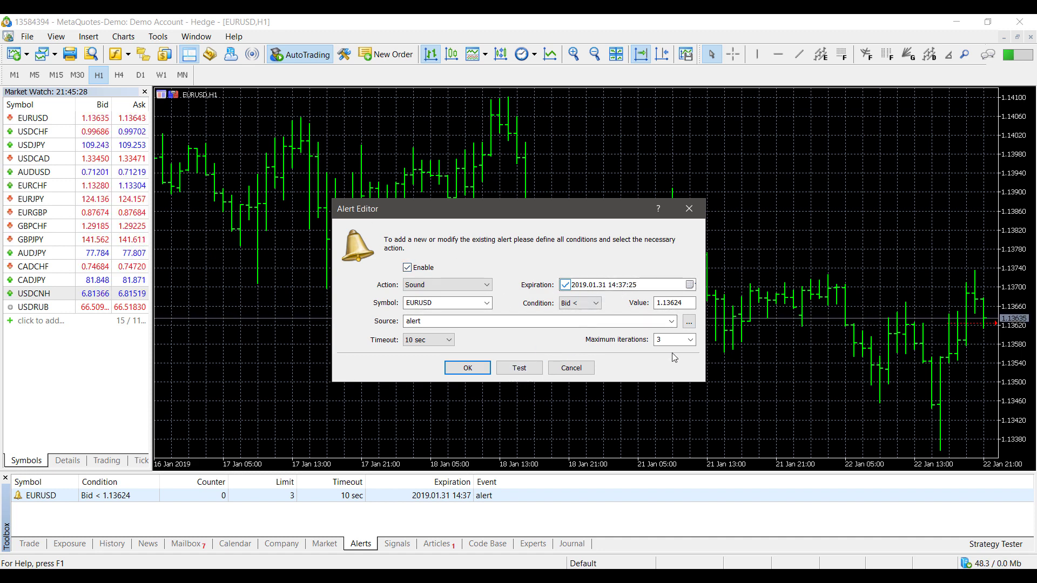
left_click(679, 340)
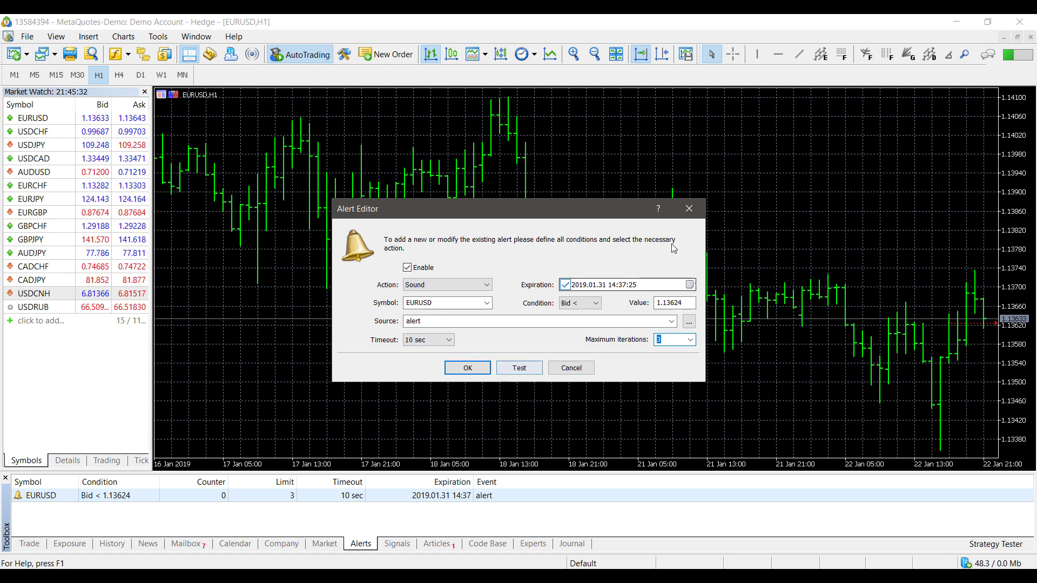
left_click(690, 209)
right_click(142, 493)
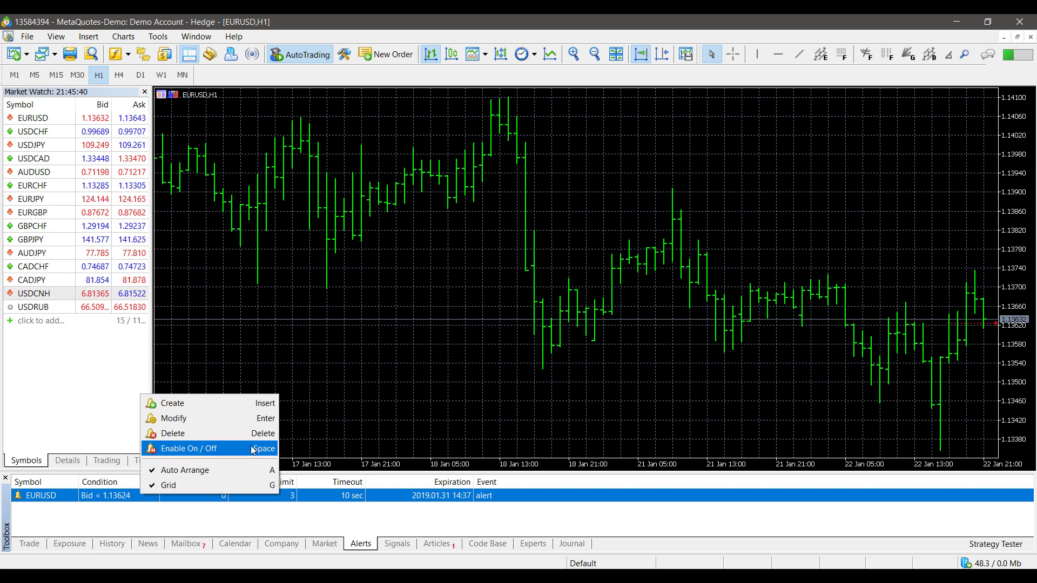
left_click(139, 529)
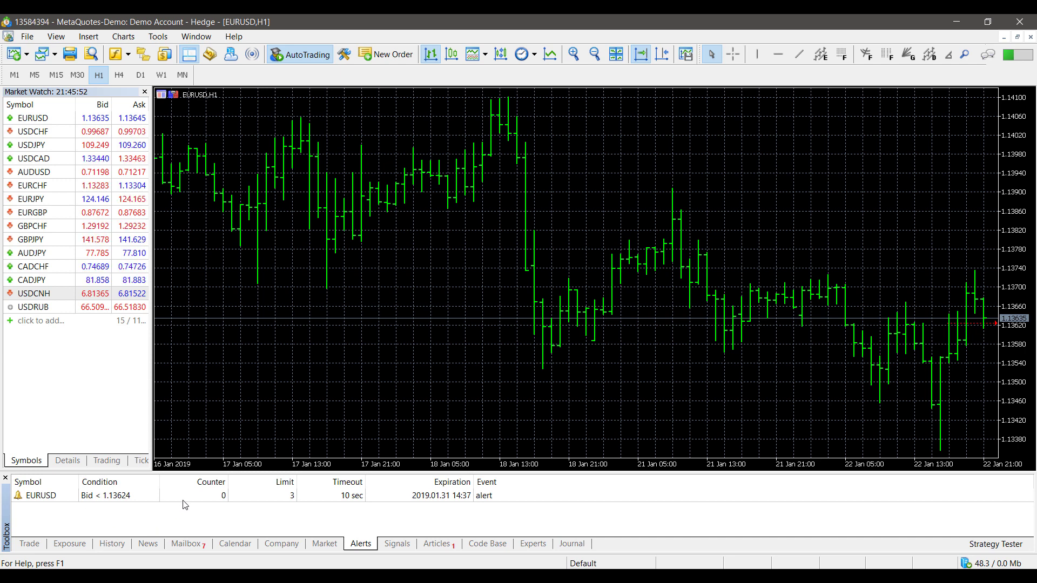
left_click(127, 500)
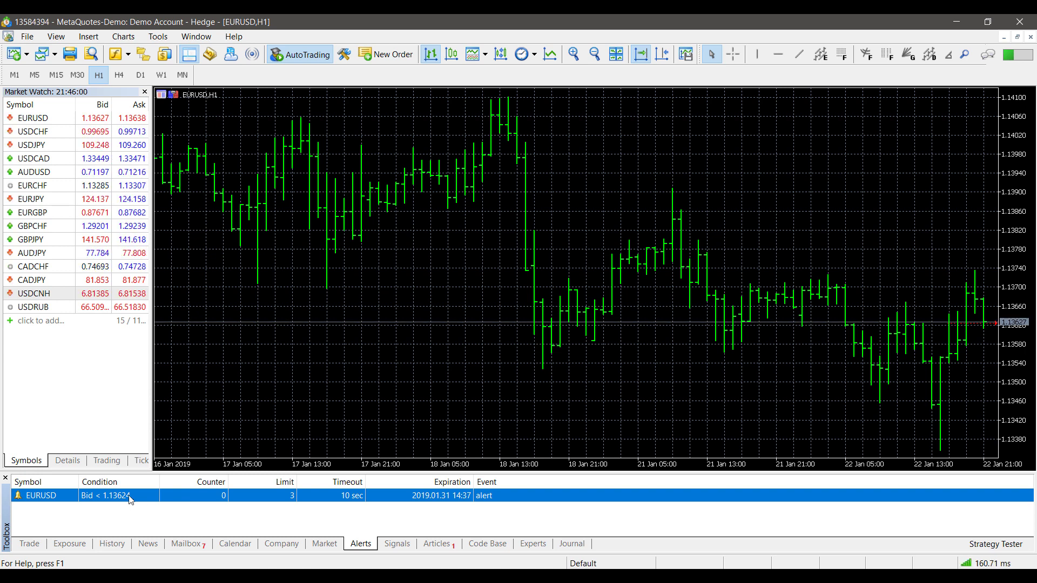
right_click(129, 498)
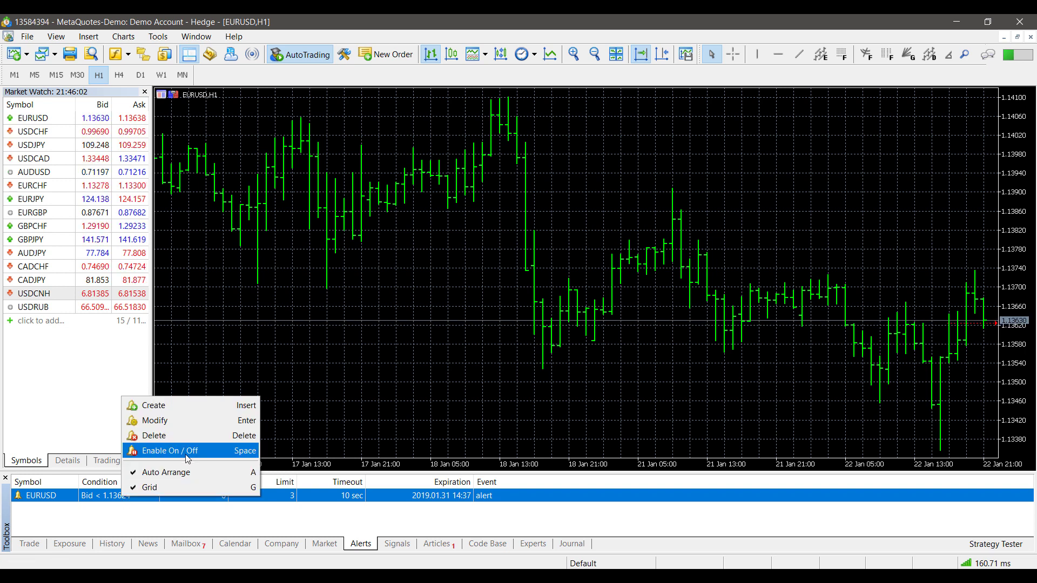
left_click(157, 525)
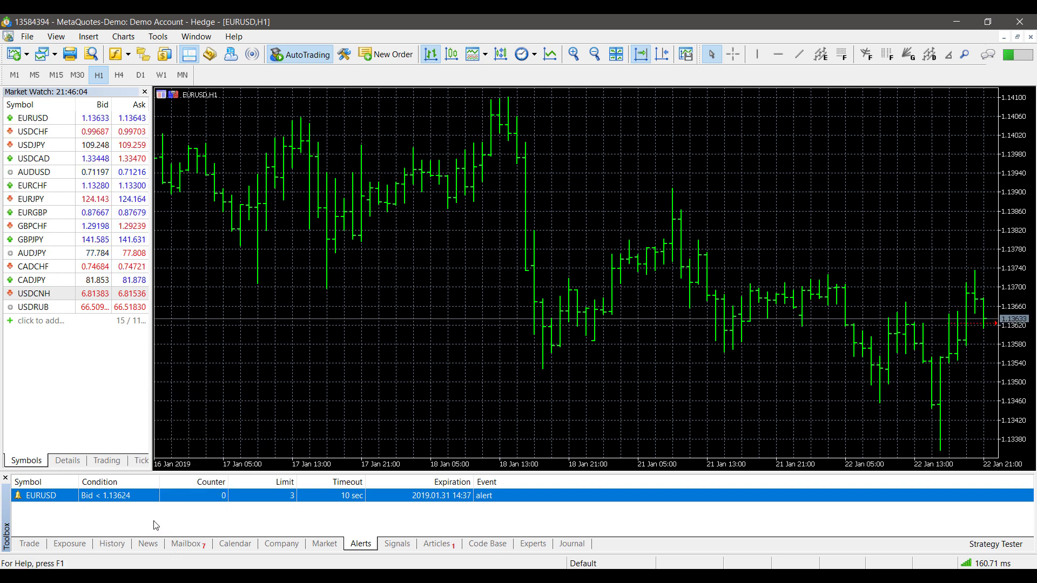
left_click(156, 525)
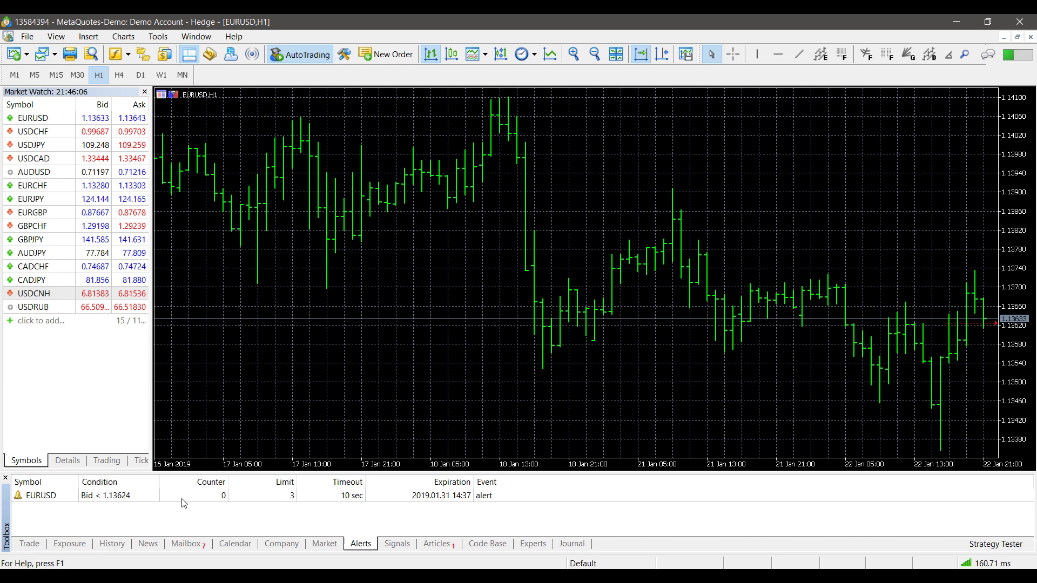
Open Tools > Options and review the Notifications (MetaQuotes ID) and Email settings, then the Events settings
left_click(160, 39)
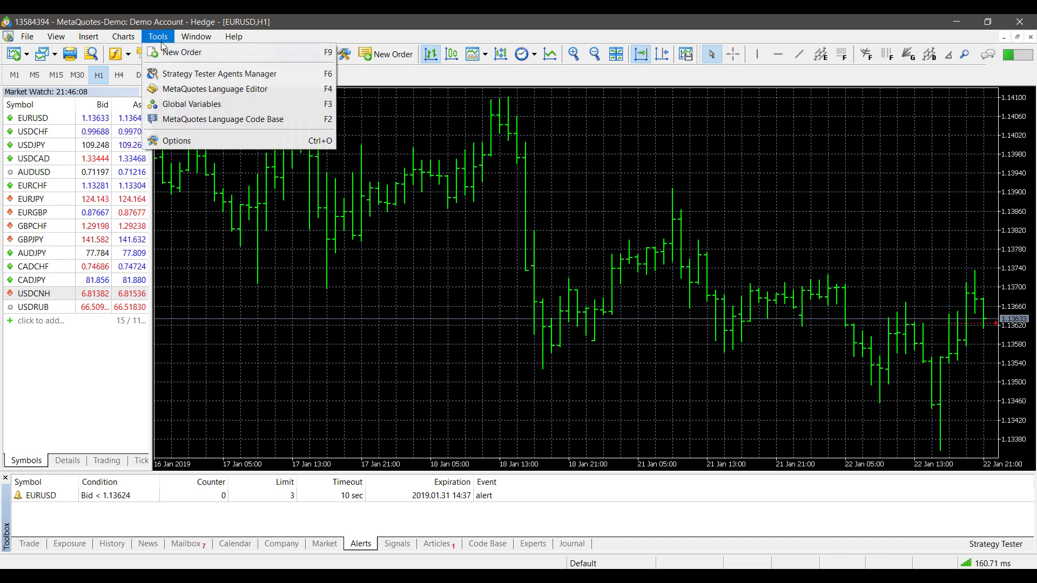
left_click(192, 141)
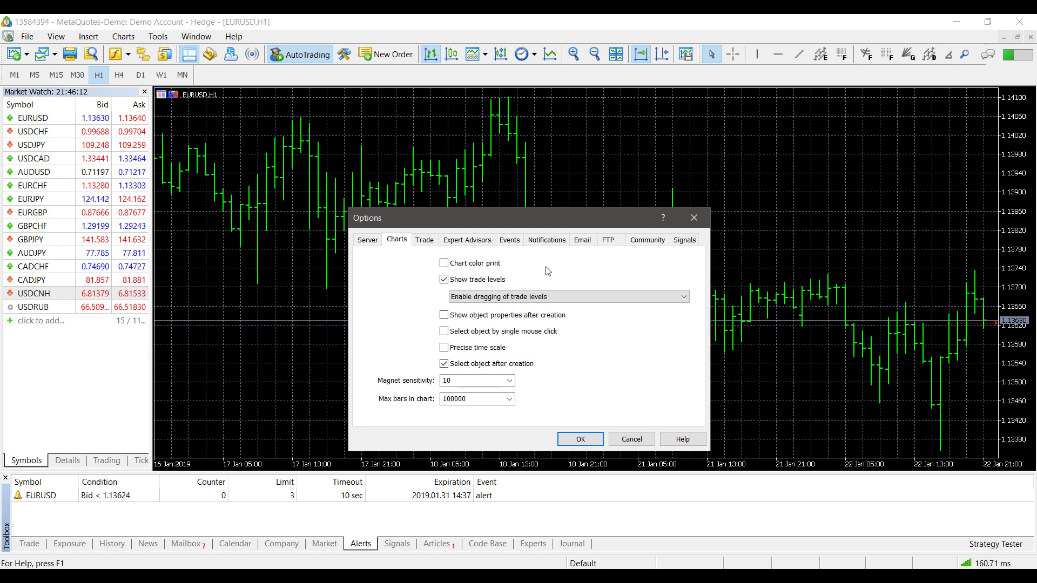
left_click(548, 241)
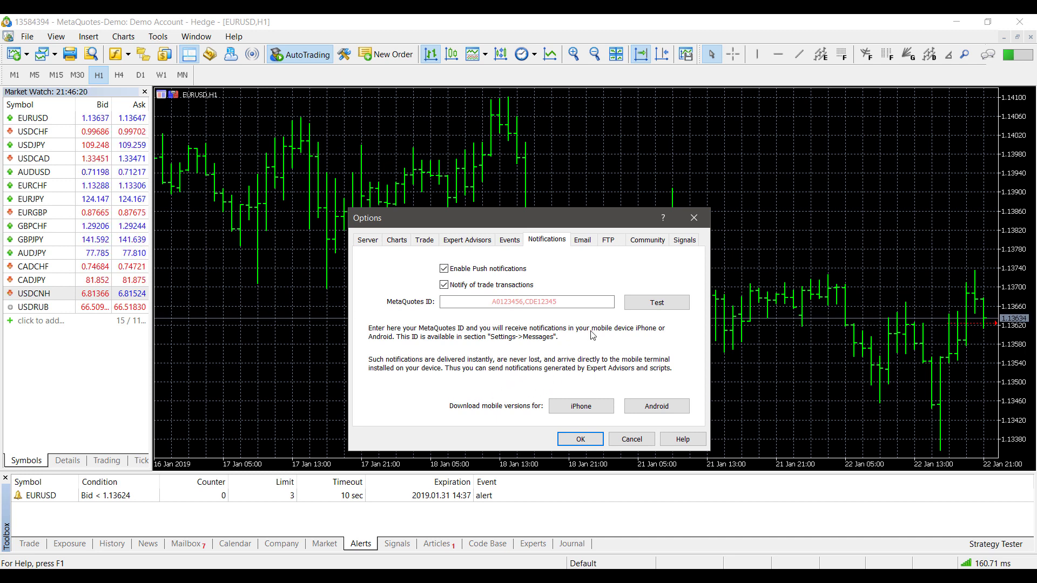
left_click(444, 285)
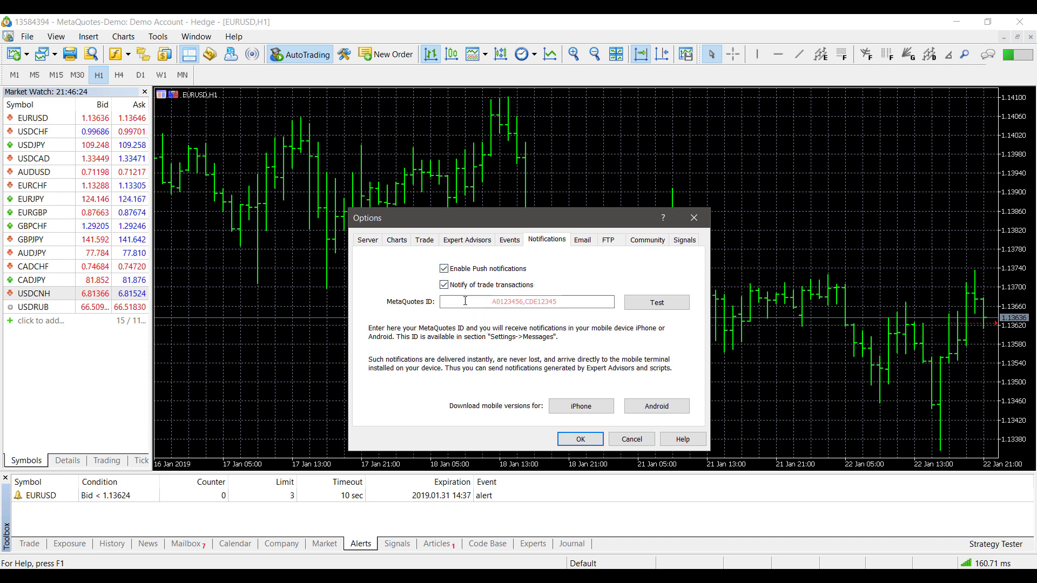
left_click(483, 303)
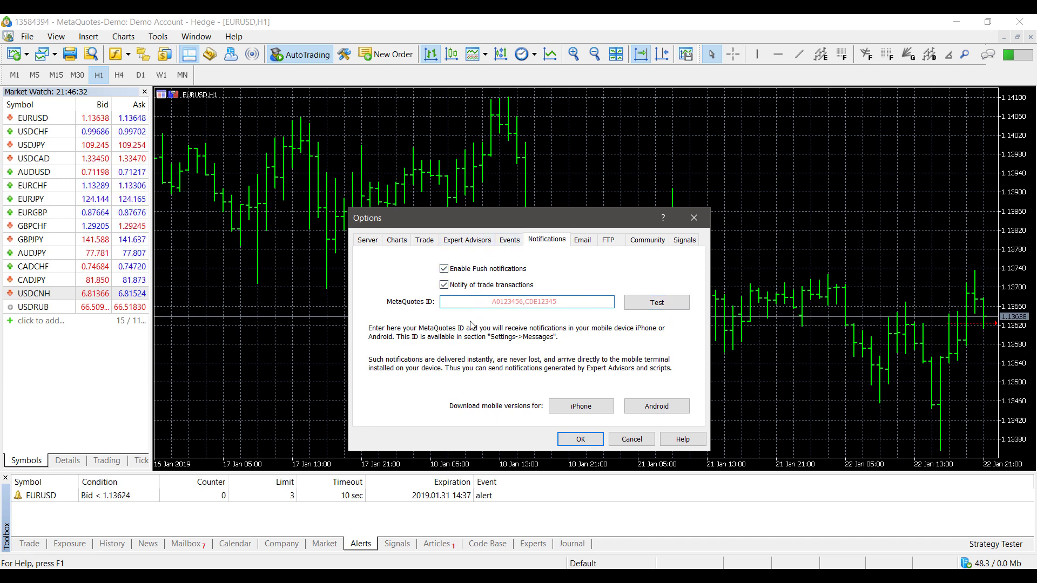
left_click(582, 241)
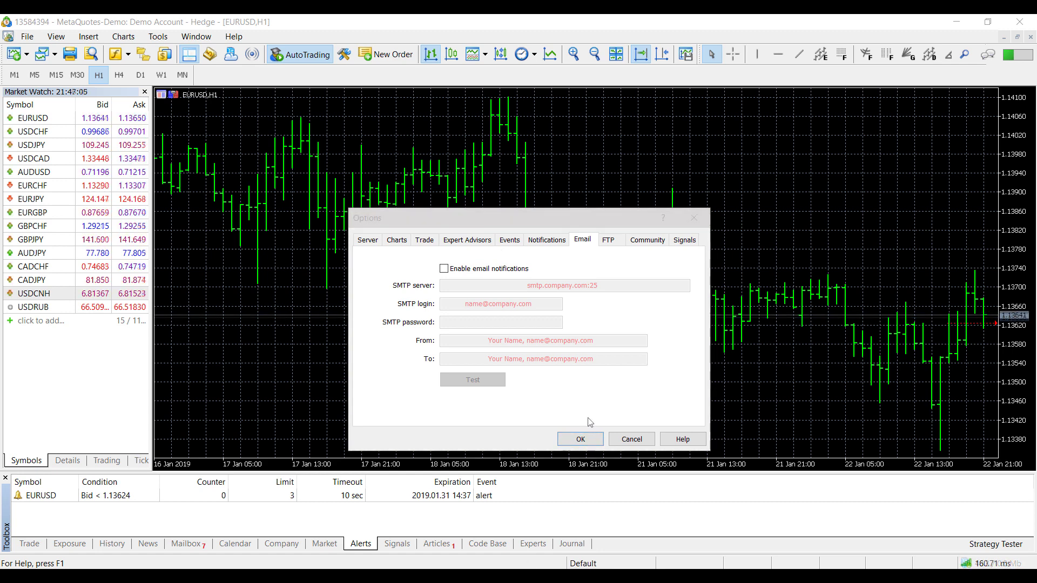
left_click(509, 240)
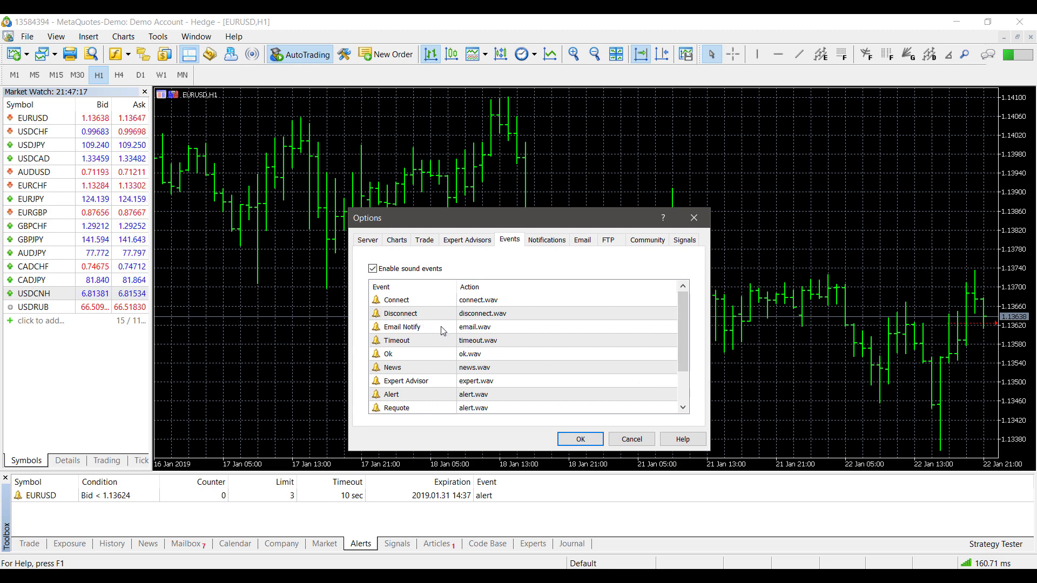
Browse the sound choices for the Connect event via Choose other..., then cancel the file browser
scroll(442, 332, "down", 1)
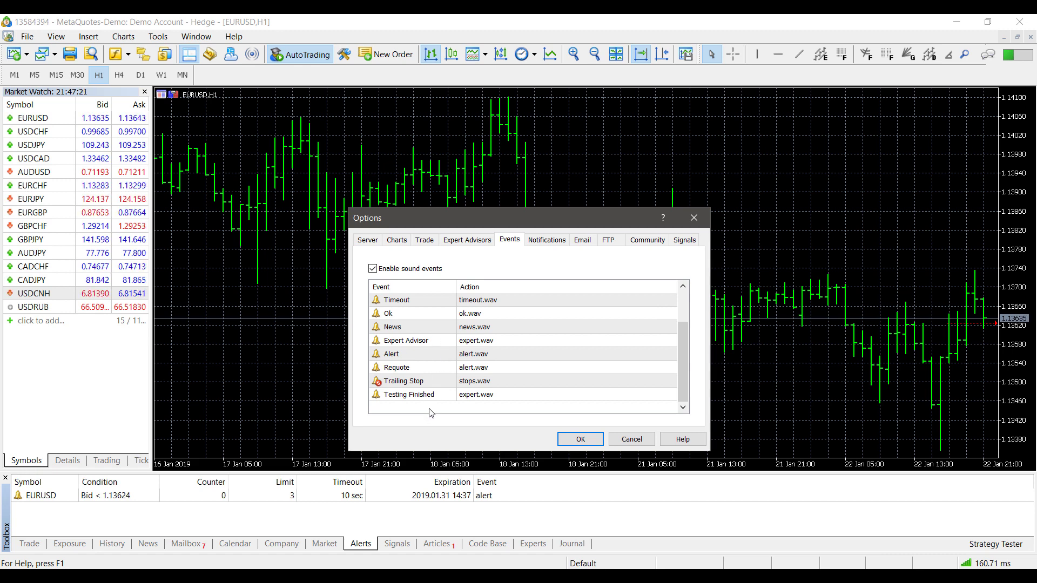
scroll(431, 413, "up", 1)
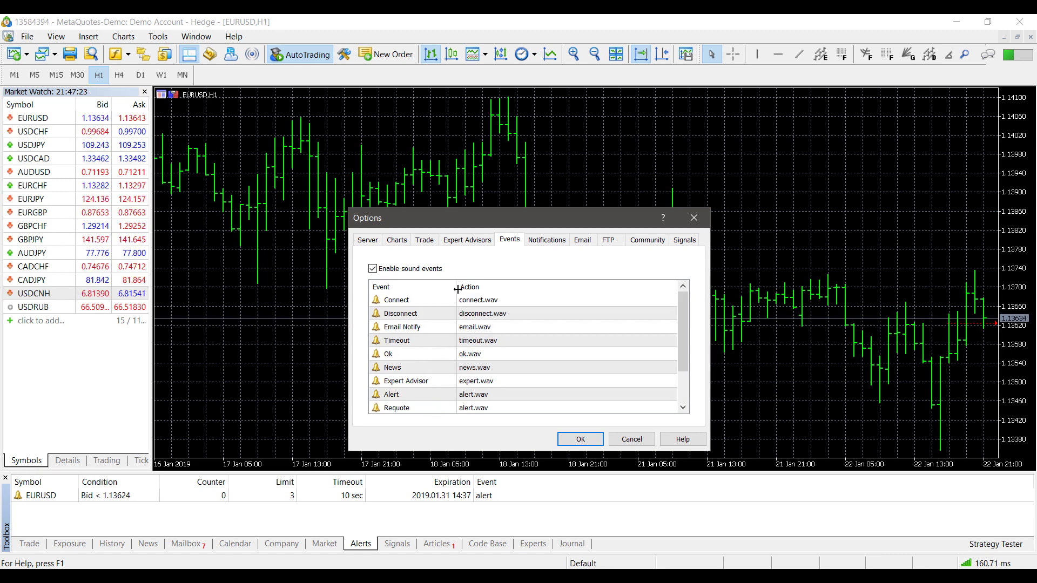
left_click(477, 301)
left_click(476, 302)
left_click(476, 301)
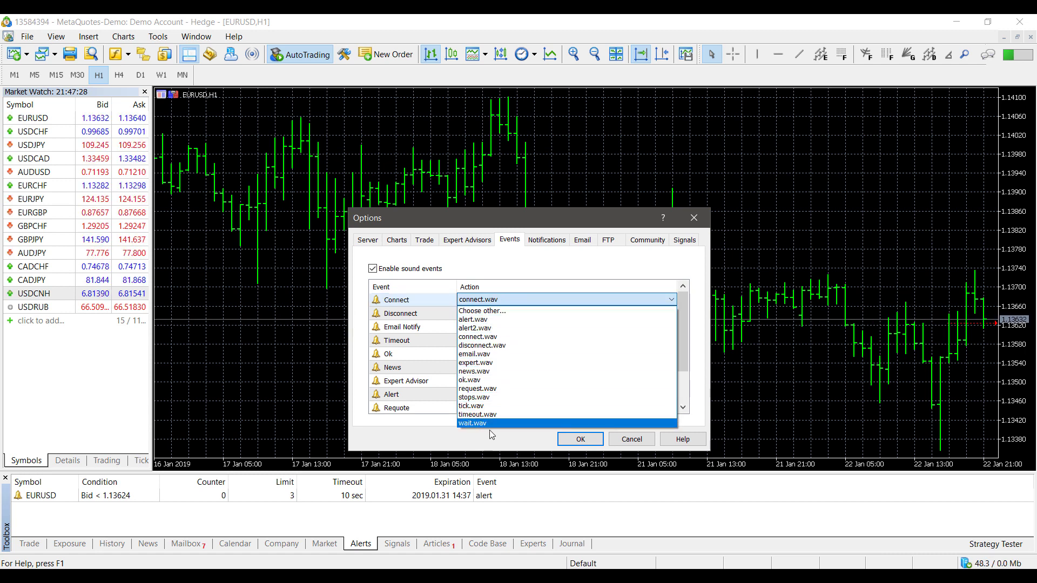
left_click(512, 312)
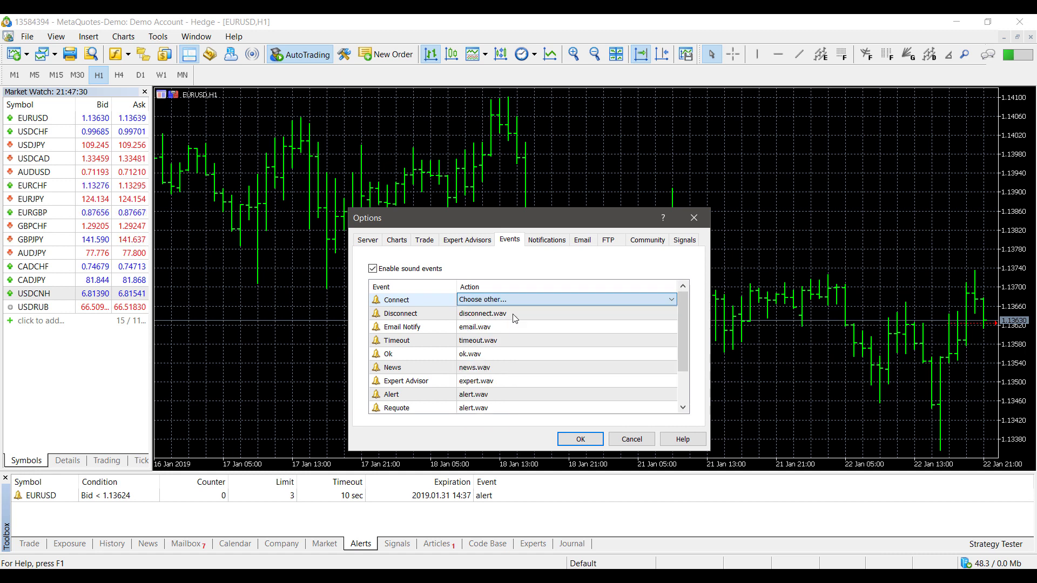
left_click_drag(540, 214, 690, 186)
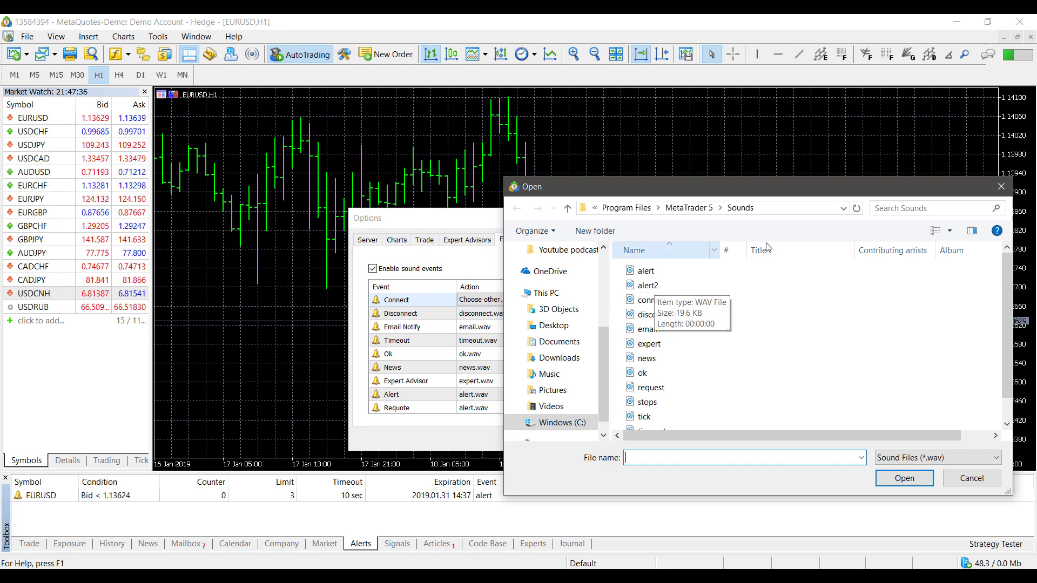
scroll(741, 351, "down", 1)
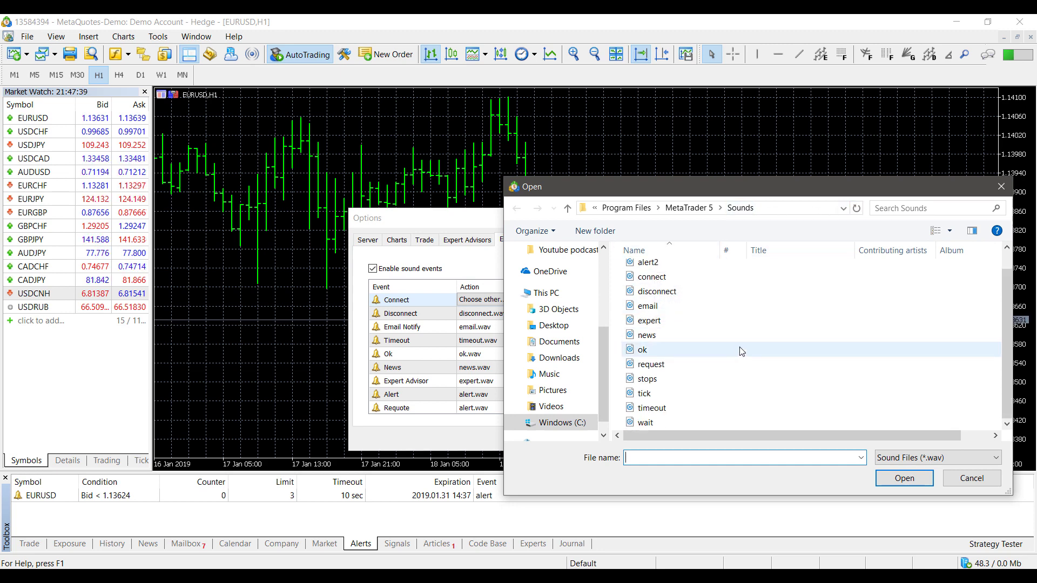
left_click_drag(800, 194, 695, 206)
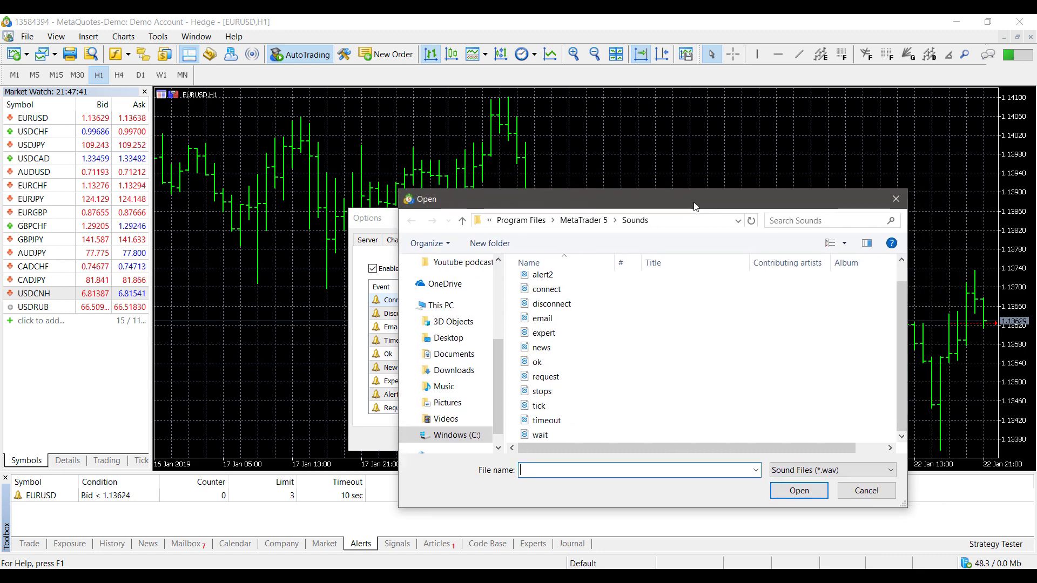
left_click(866, 491)
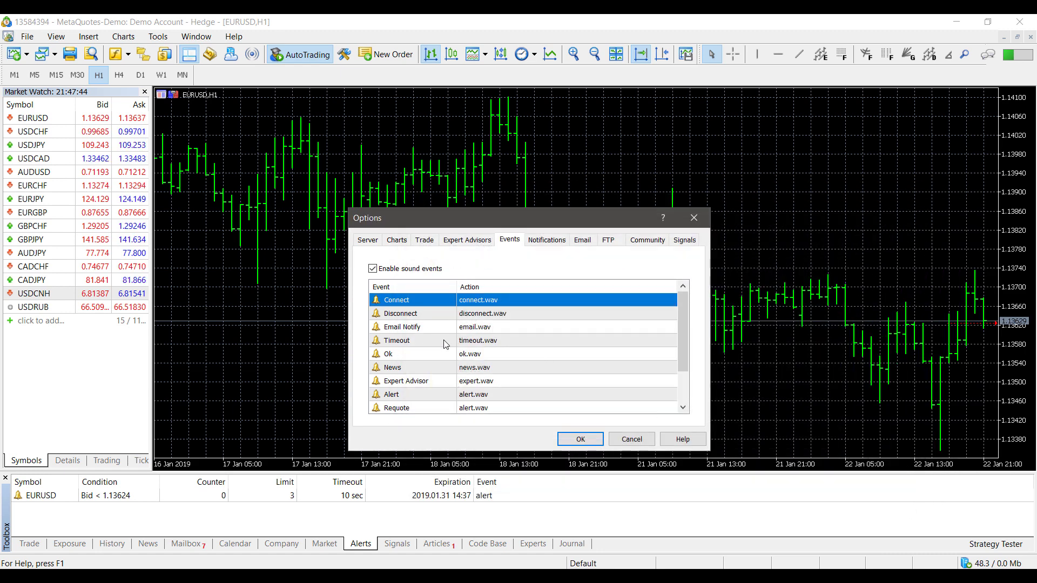
Check the Alert event's sound, then cancel the Options dialog without saving changes
scroll(446, 344, "down", 1)
left_click(481, 357)
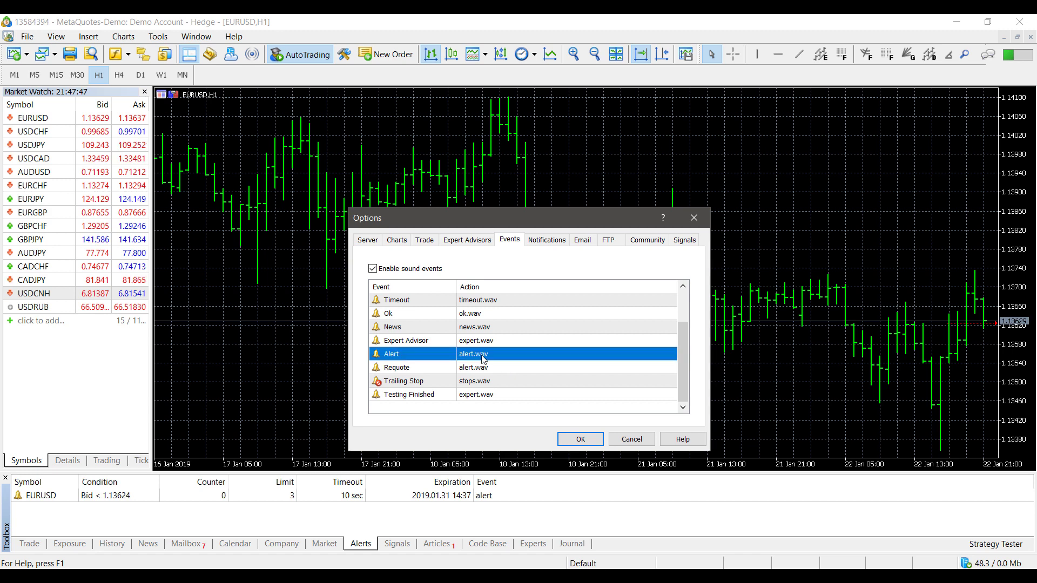
scroll(500, 371, "up", 1)
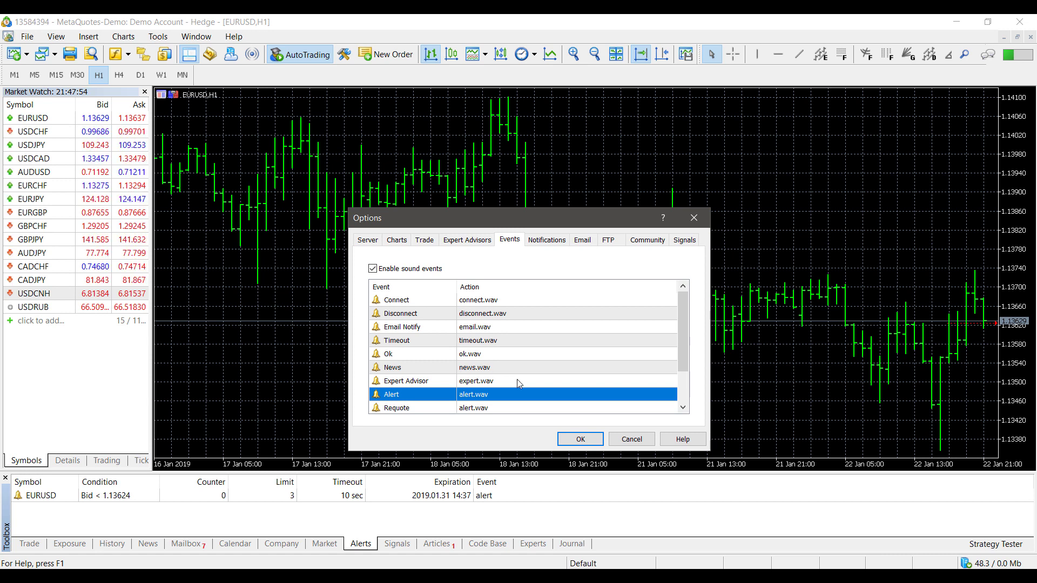
left_click(632, 438)
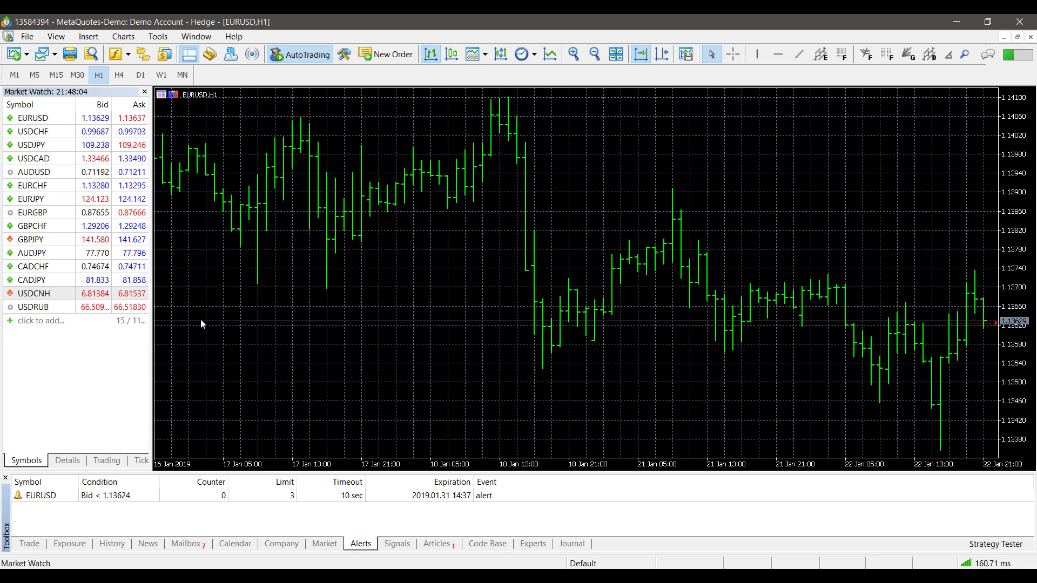
left_click(206, 495)
left_click(231, 511)
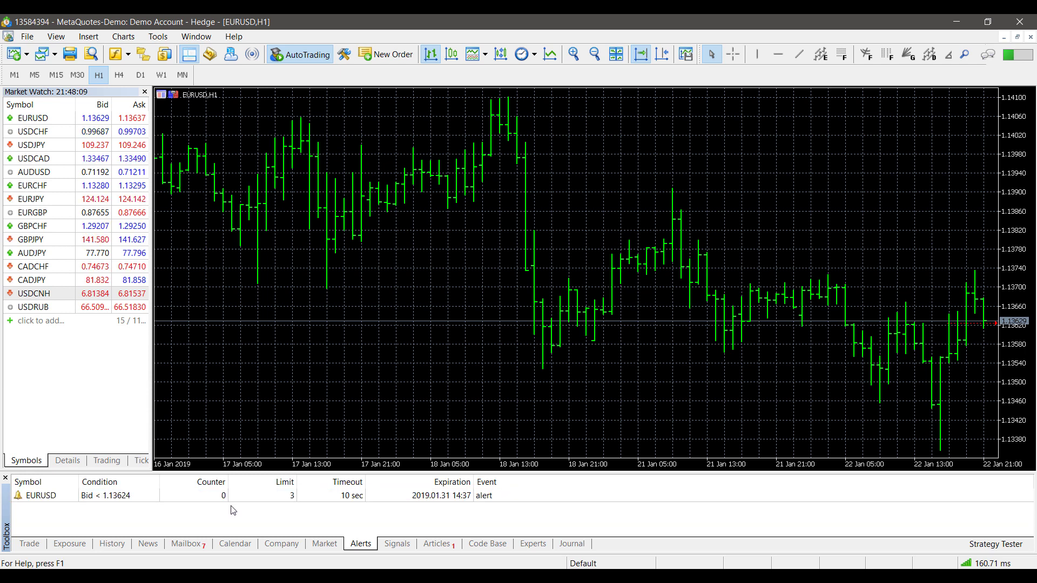